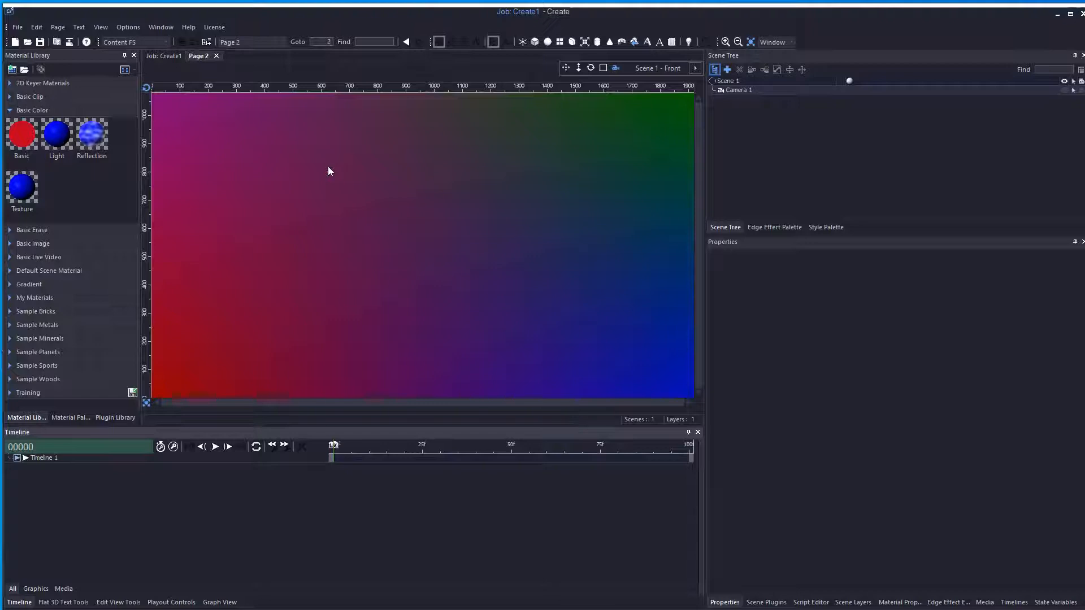
Add an extruded 3D text object to the scene and rotate it to 119 degrees around Y
{"action": "left_click", "coordinate": [484, 126]}
{"action": "left_click", "coordinate": [647, 41]}
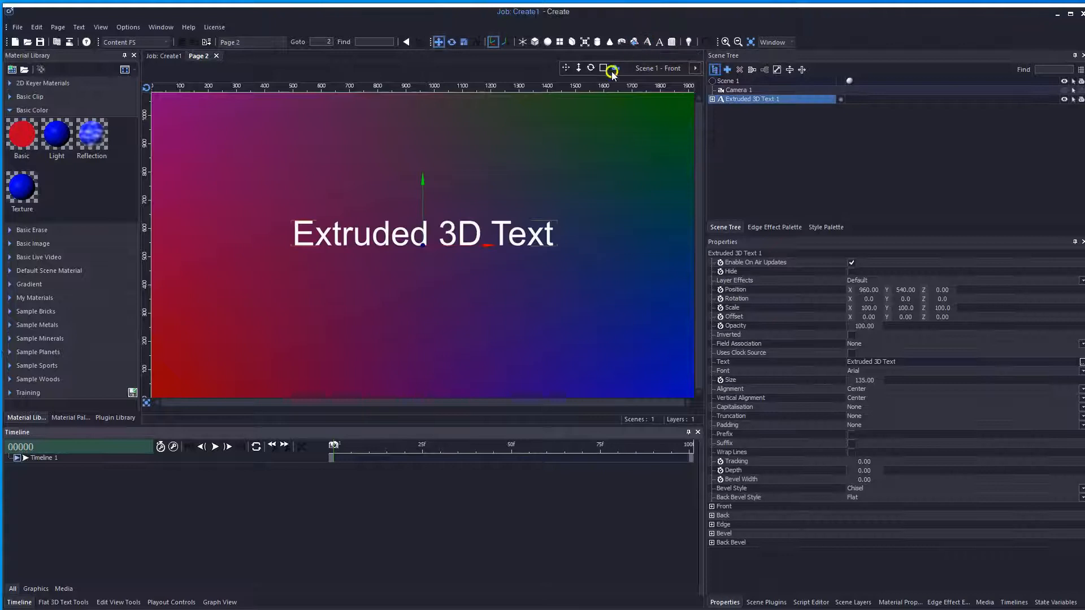
{"action": "left_click", "coordinate": [602, 390]}
{"action": "left_click", "coordinate": [602, 388]}
{"action": "left_click", "coordinate": [618, 377]}
{"action": "left_click_drag", "start_coordinate": [907, 298], "coordinate": [968, 298]}
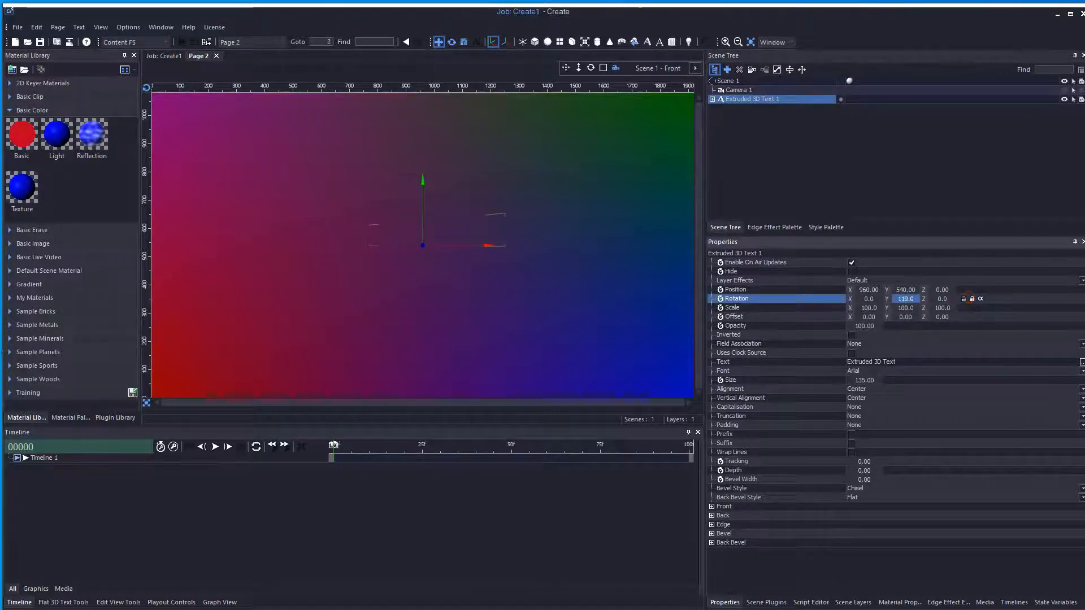
Unhide the Back and Back Bevel surfaces of the extruded text
{"action": "left_click", "coordinate": [712, 515]}
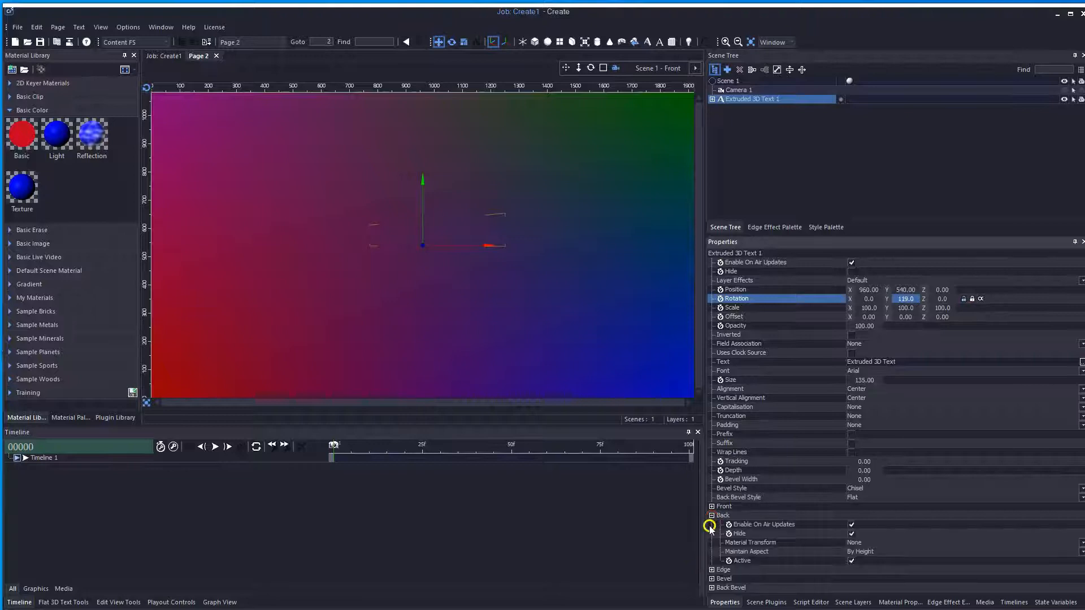
{"action": "left_click", "coordinate": [851, 535]}
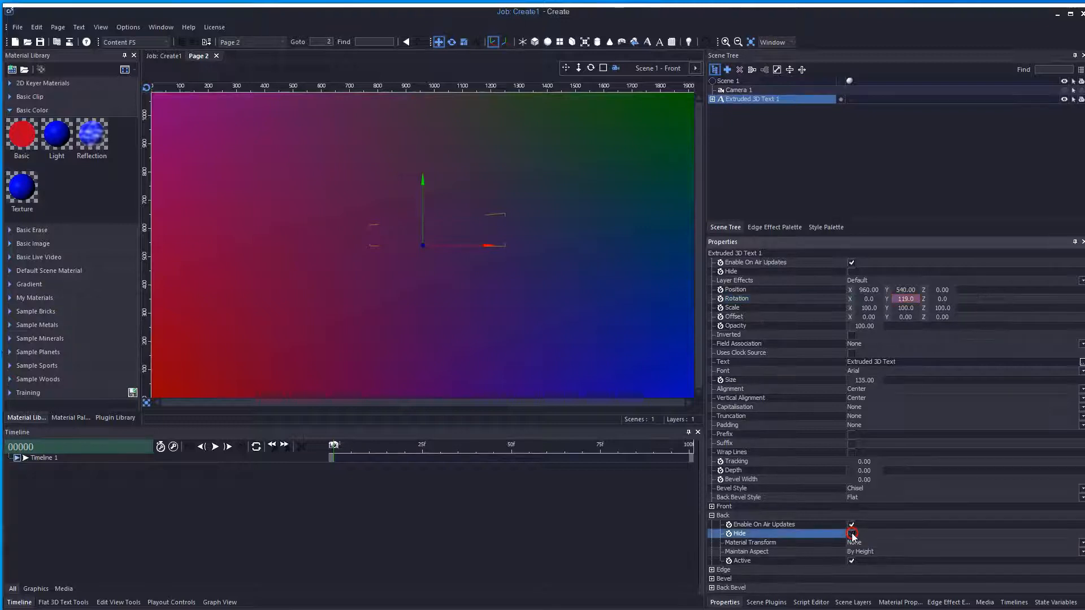
{"action": "left_click", "coordinate": [711, 515]}
{"action": "left_click", "coordinate": [712, 542]}
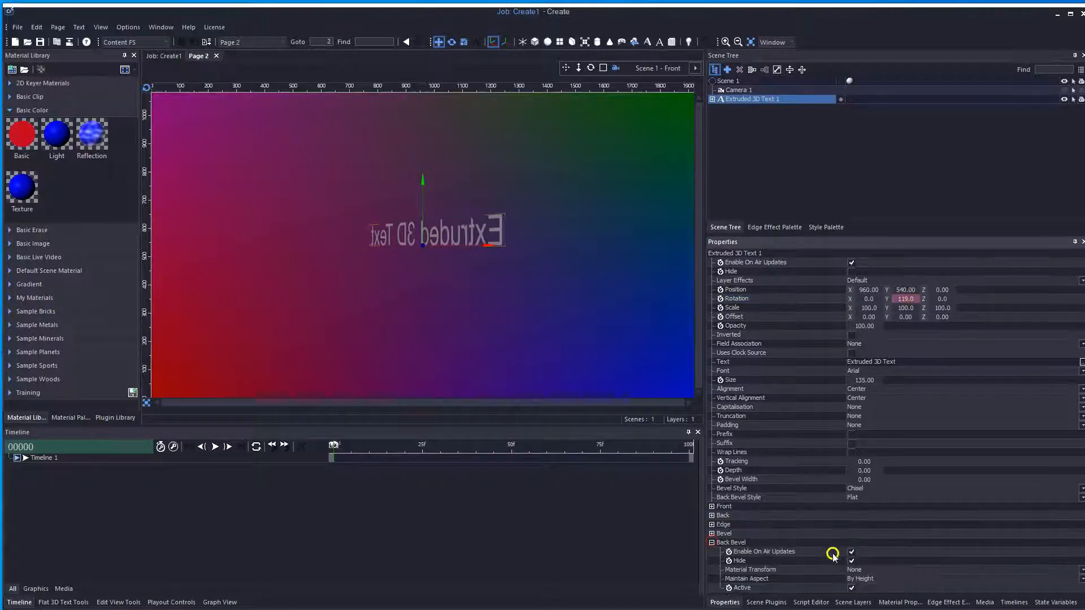
{"action": "left_click", "coordinate": [852, 560]}
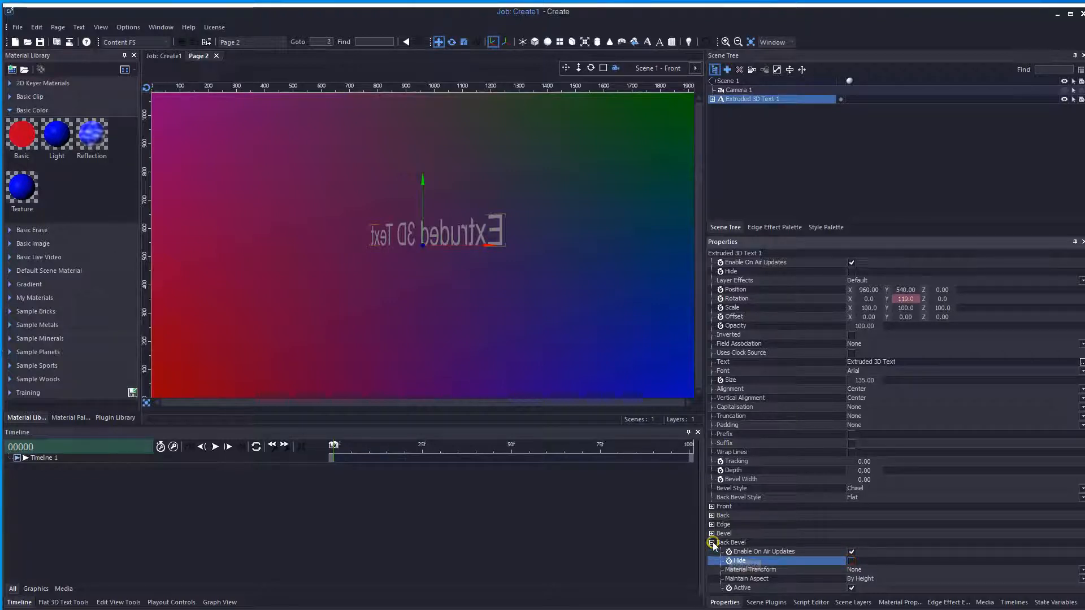
{"action": "left_click", "coordinate": [712, 543]}
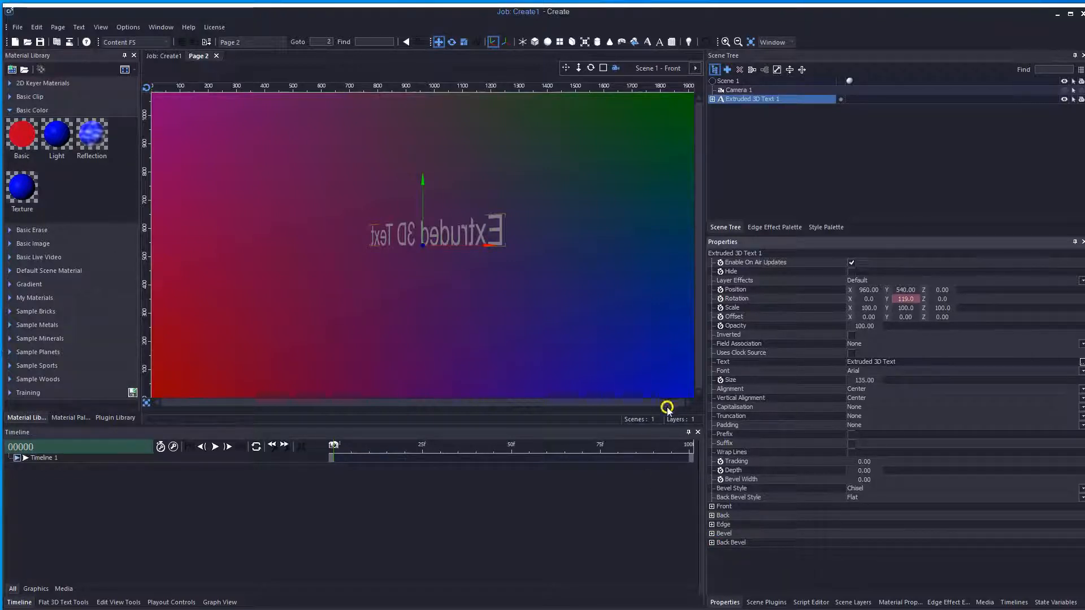
Set the text's Y rotation to 22 degrees and its font to Arial Bold
{"action": "left_click_drag", "start_coordinate": [901, 298], "coordinate": [845, 310]}
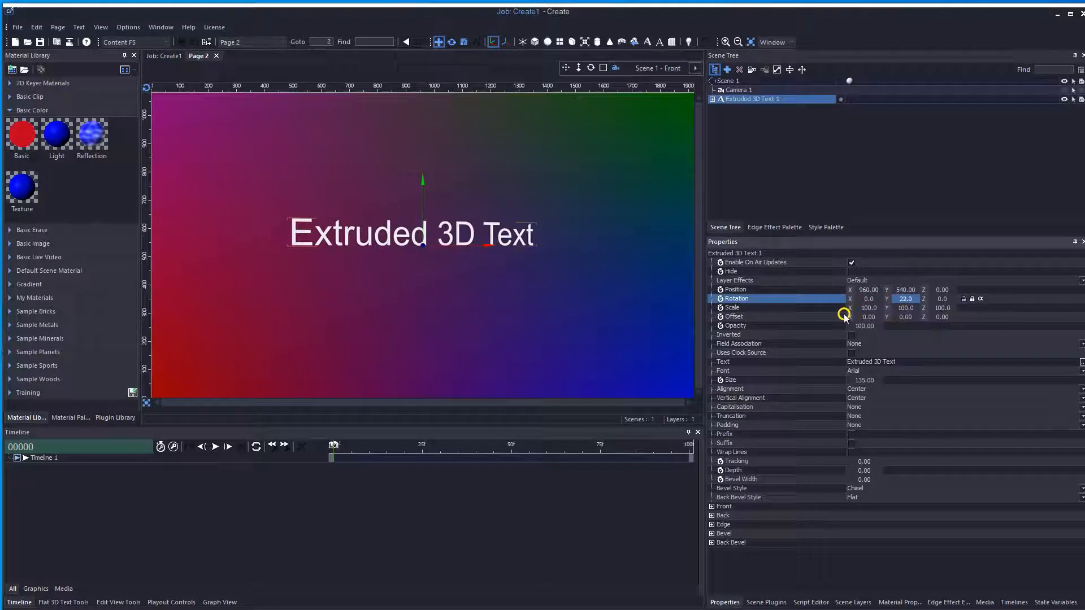
{"action": "left_click", "coordinate": [869, 372]}
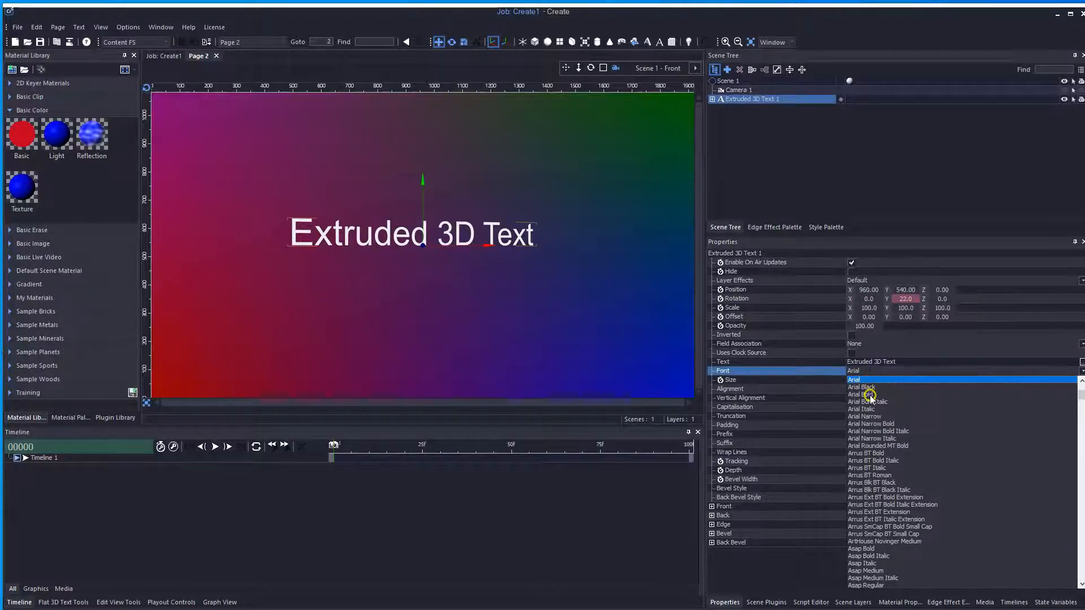
{"action": "left_click", "coordinate": [870, 395]}
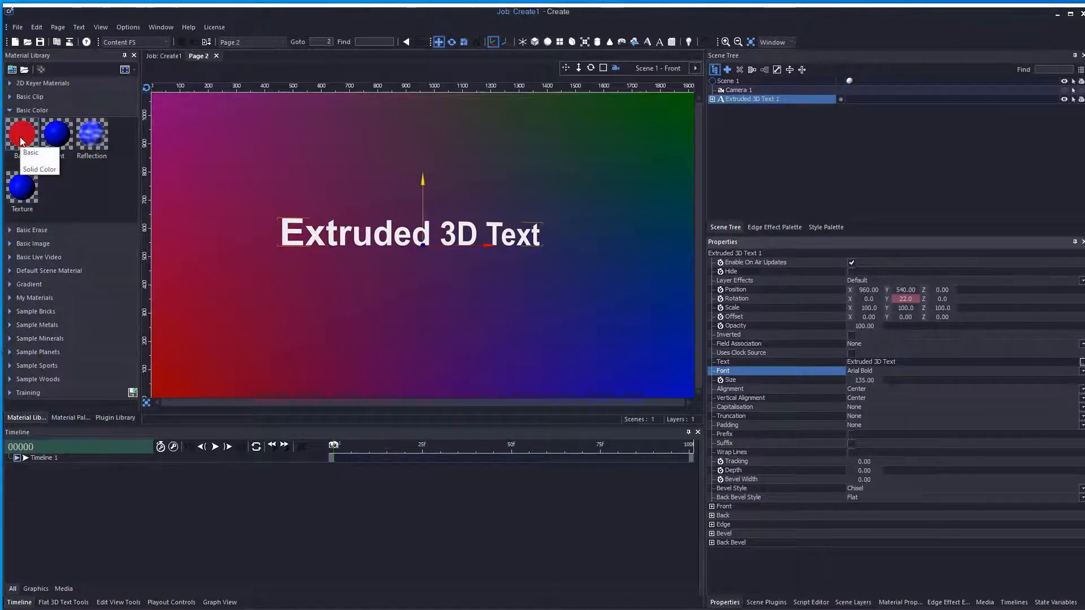
Try the Basic material from Basic Color on the extruded text and delete it again
{"action": "left_click", "coordinate": [913, 603]}
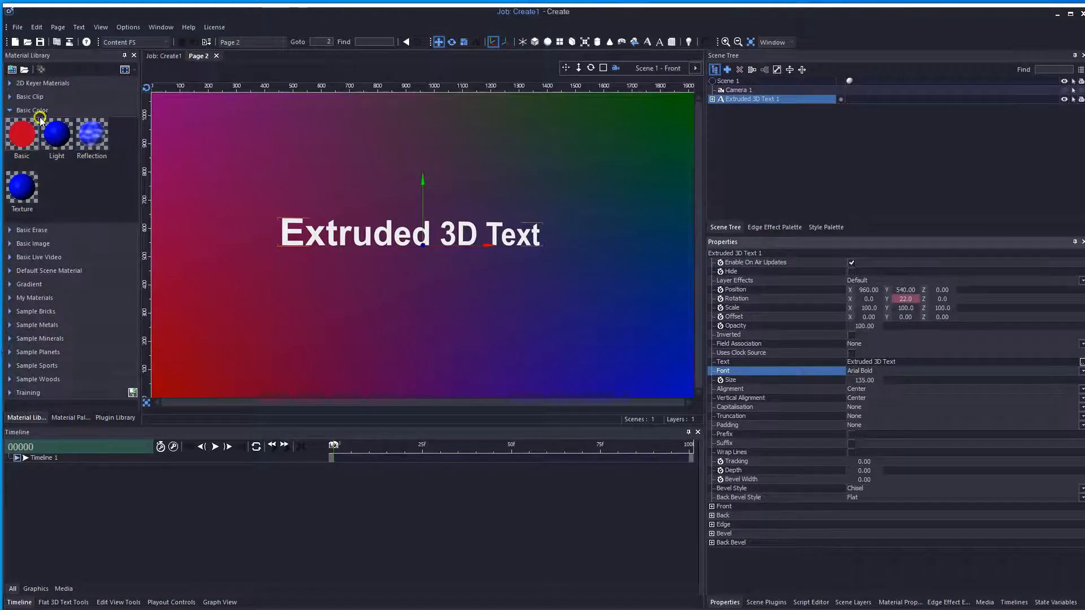
{"action": "left_click_drag", "start_coordinate": [23, 131], "coordinate": [741, 100]}
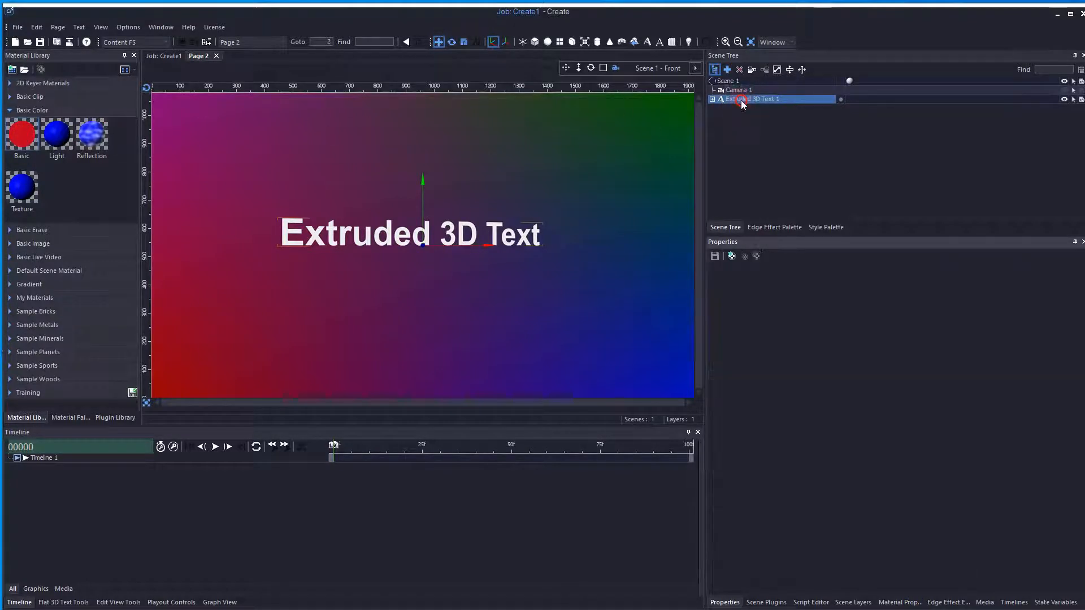
{"action": "left_click", "coordinate": [850, 99]}
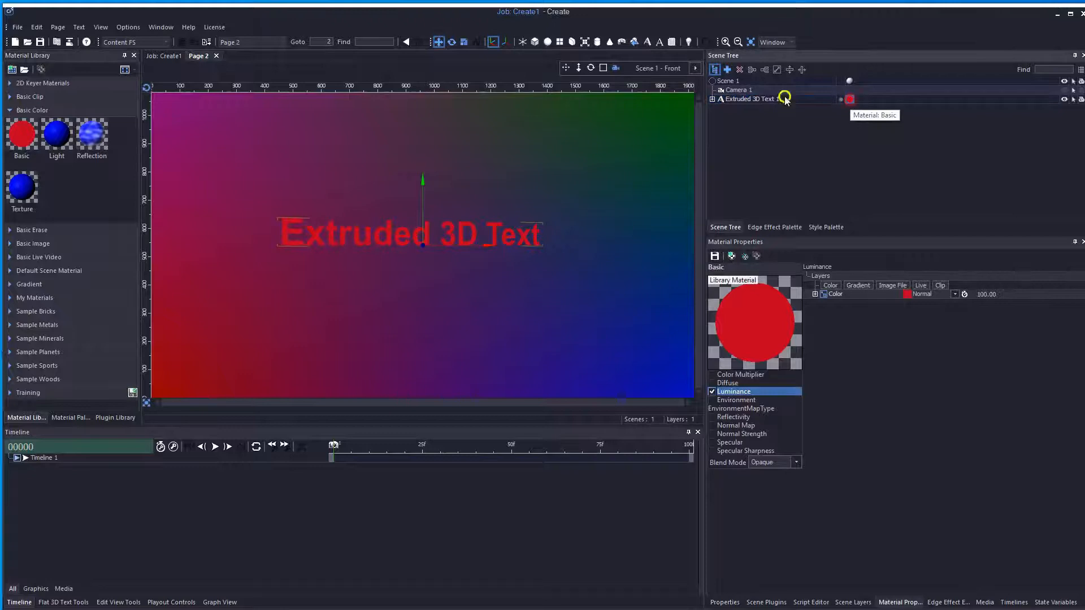
{"action": "left_click", "coordinate": [740, 71]}
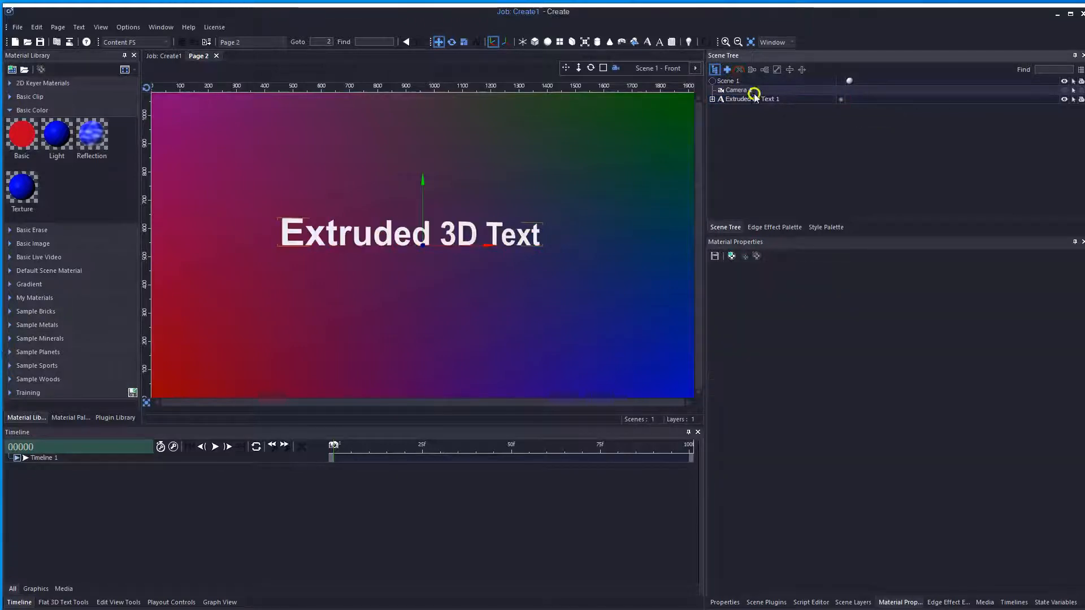
Hide the whole extruded text object and show it again
{"action": "left_click", "coordinate": [752, 98]}
{"action": "left_click", "coordinate": [851, 272]}
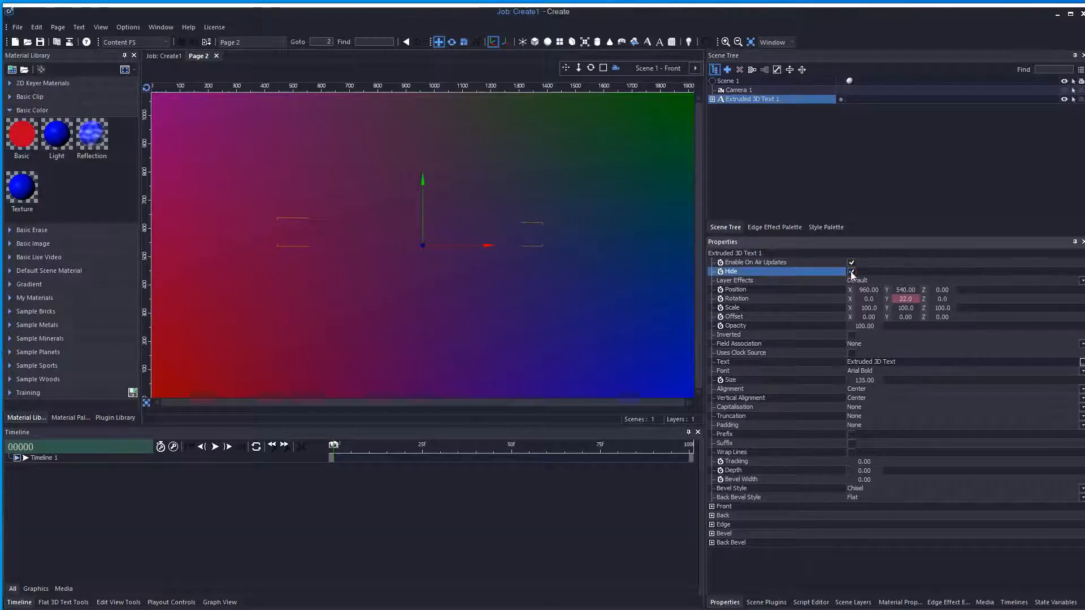
{"action": "left_click", "coordinate": [851, 272]}
{"action": "left_click", "coordinate": [734, 290]}
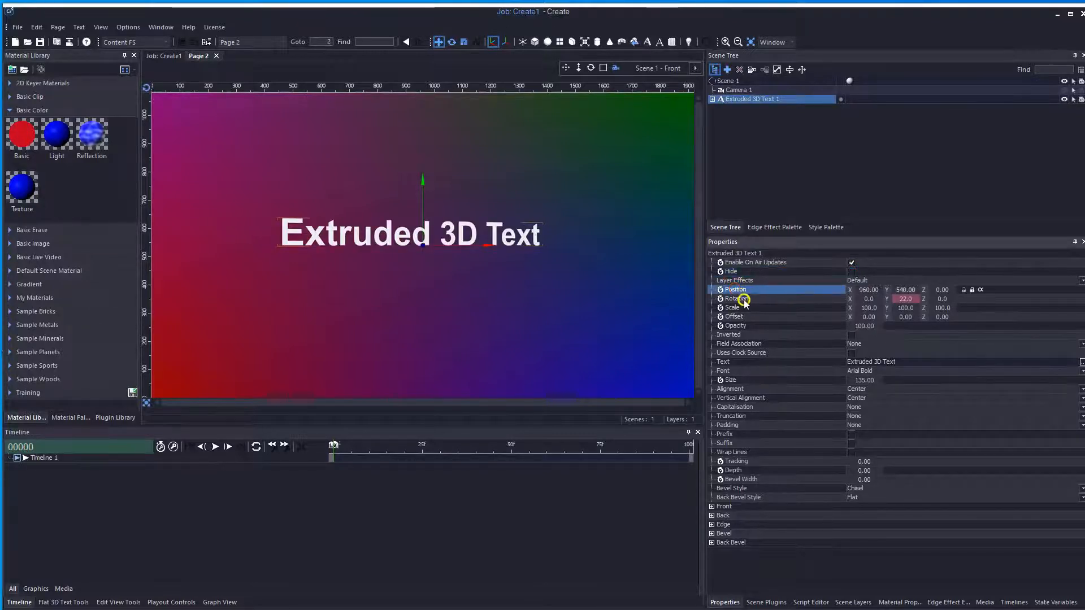
{"action": "left_click", "coordinate": [749, 323]}
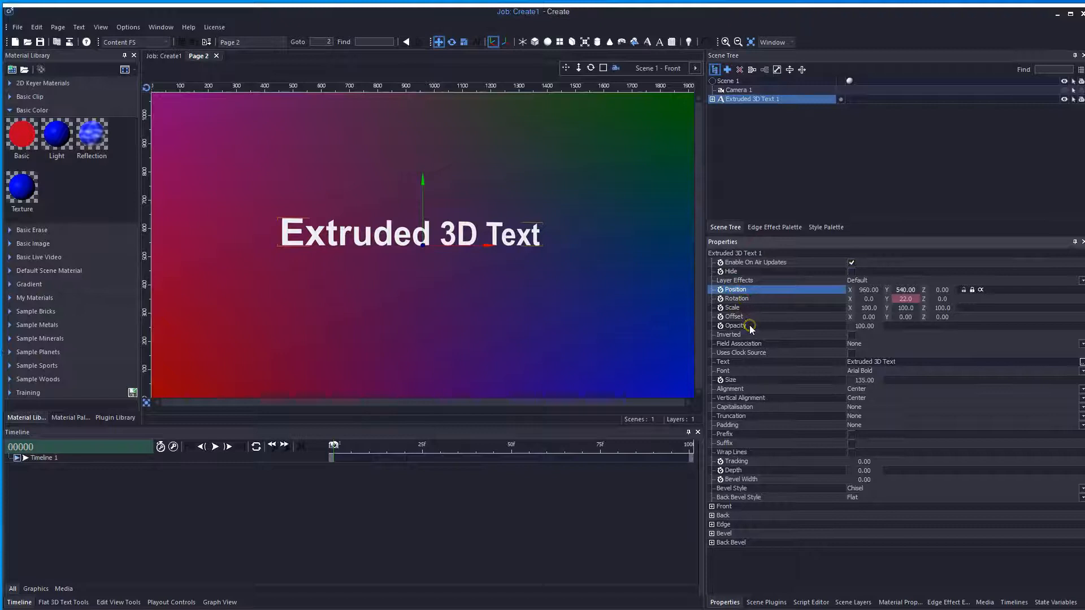
Try the Primary field association on the extruded text and return it to None
{"action": "left_click", "coordinate": [771, 343]}
{"action": "left_click", "coordinate": [864, 343]}
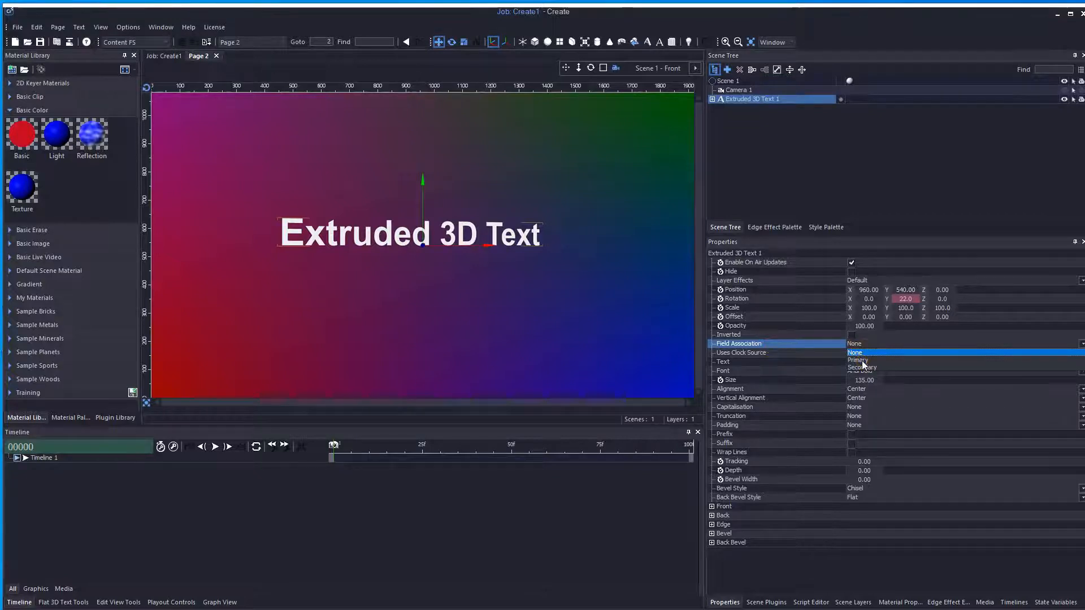
{"action": "left_click", "coordinate": [862, 361]}
{"action": "left_click", "coordinate": [861, 361]}
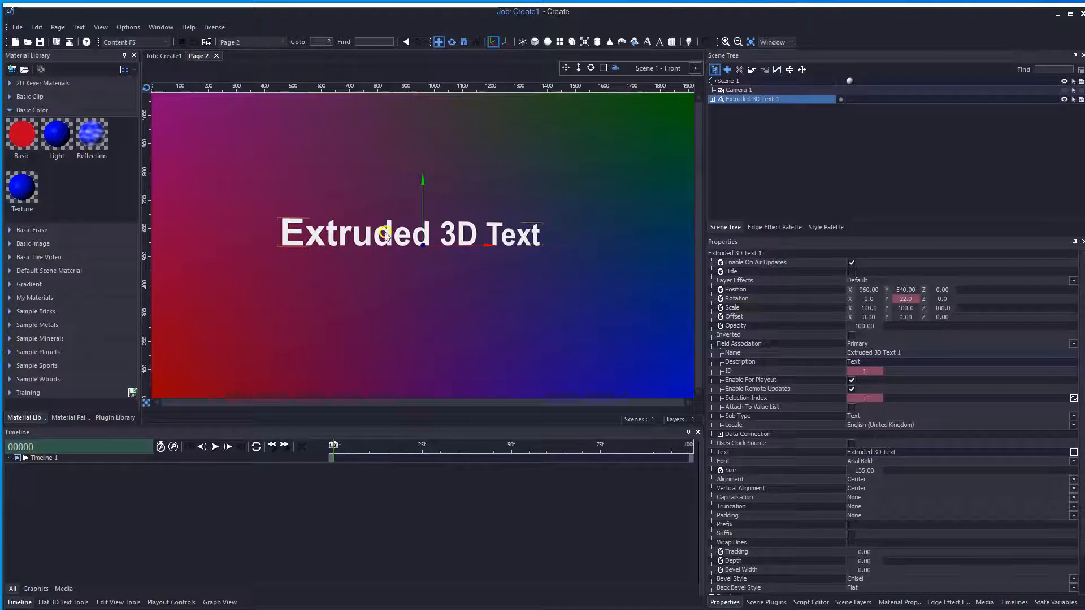
{"action": "left_click", "coordinate": [553, 248]}
{"action": "left_click", "coordinate": [957, 438]}
Replace the extruded text's wording with "Hello"
{"action": "left_click", "coordinate": [902, 363]}
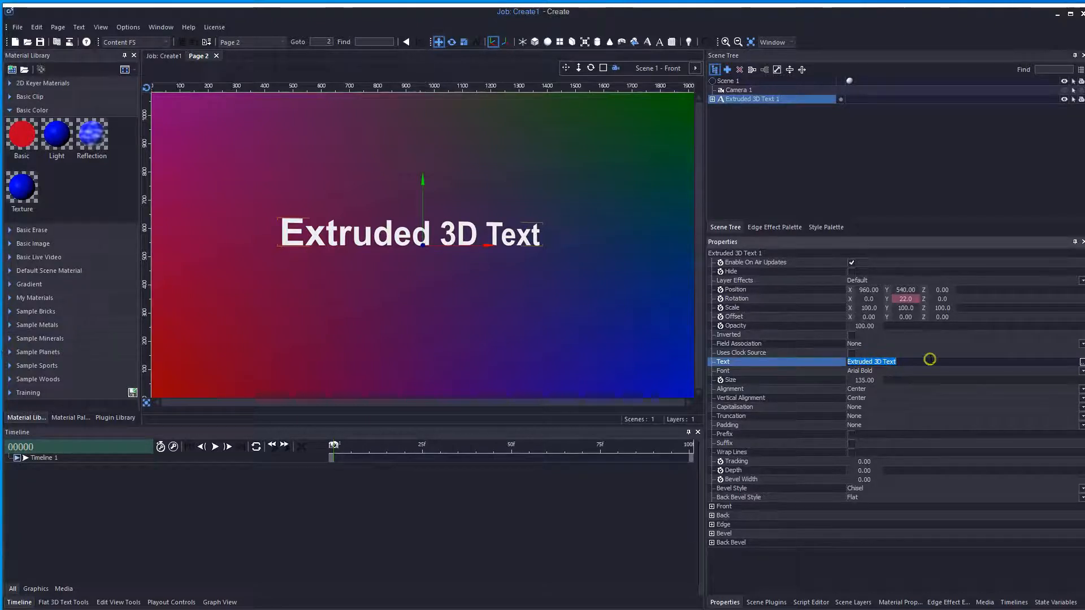
{"action": "type", "text": "Hell"}
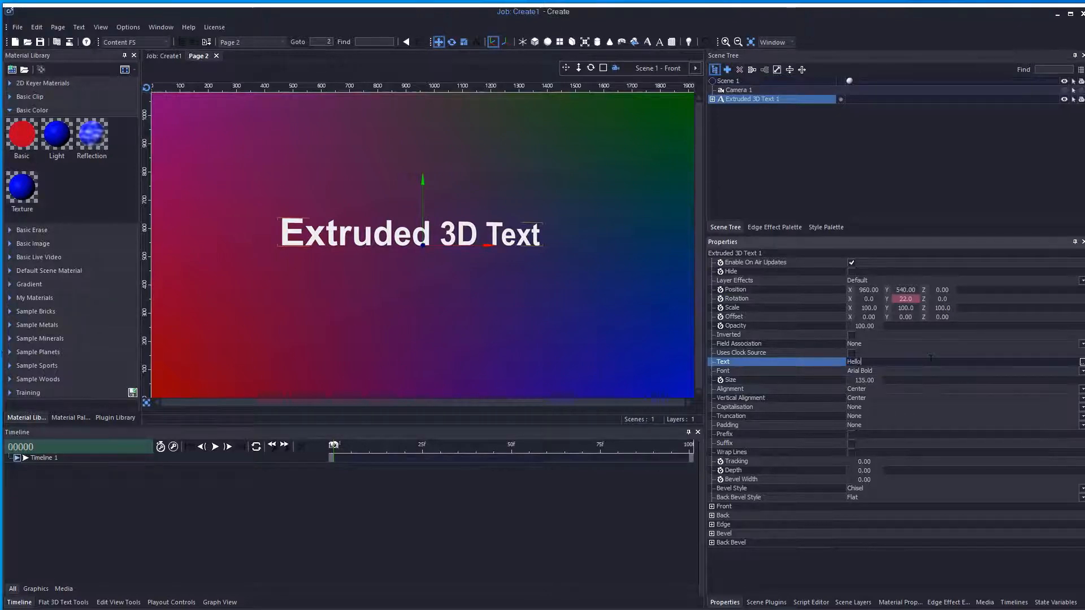
{"action": "type", "text": "o"}
{"action": "key", "text": "Return"}
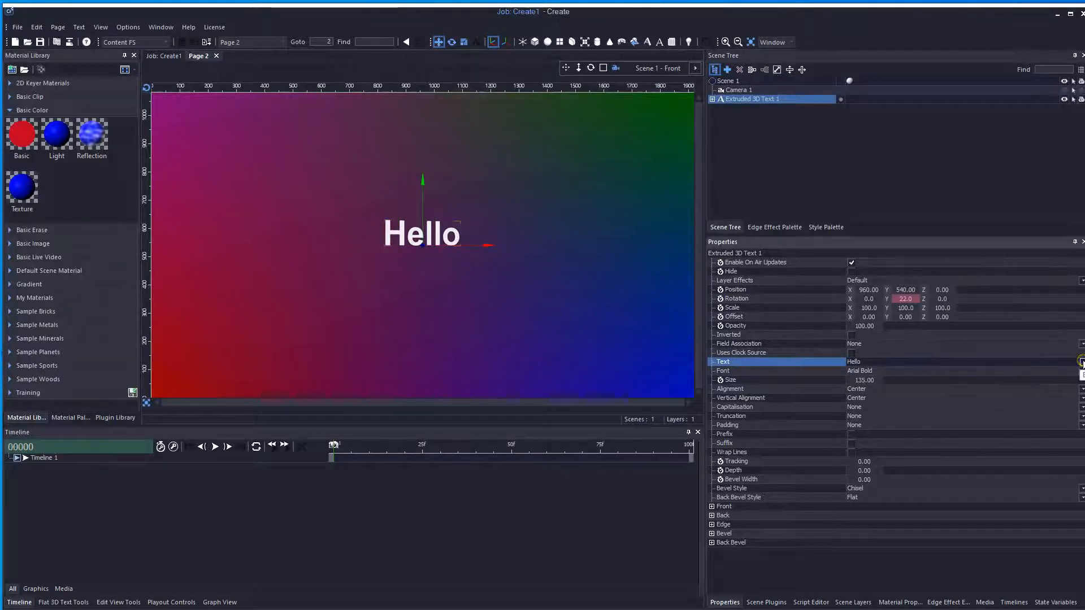
Add a second line reading "from Pixel Power" to the text in the multi-line editor
{"action": "left_click", "coordinate": [1081, 362]}
{"action": "left_click", "coordinate": [451, 251]}
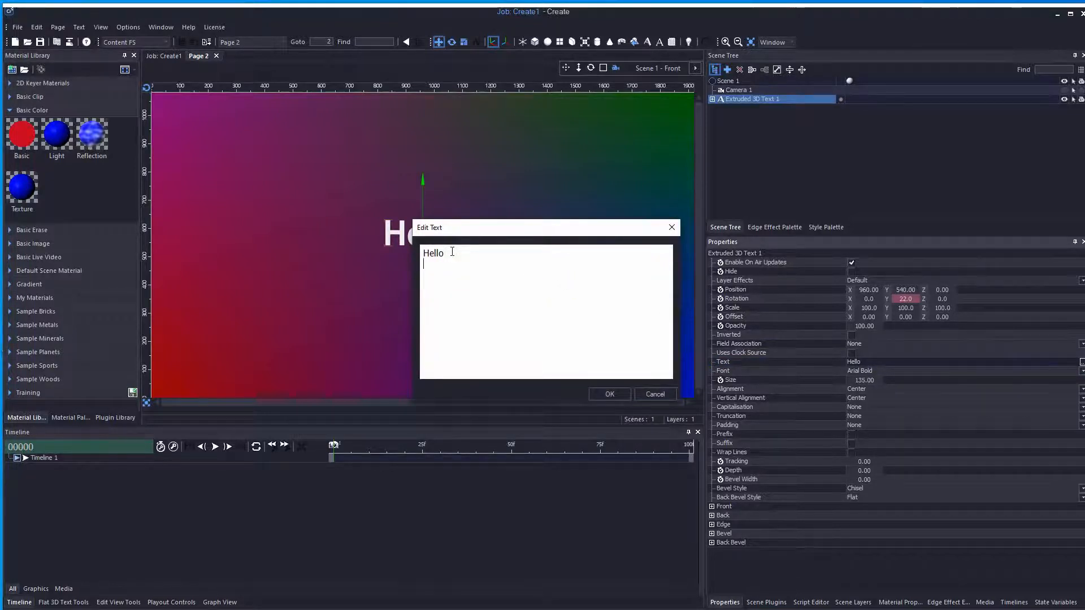
{"action": "key", "text": "Return"}
{"action": "type", "text": "from Pixel Power"}
{"action": "left_click", "coordinate": [609, 394]}
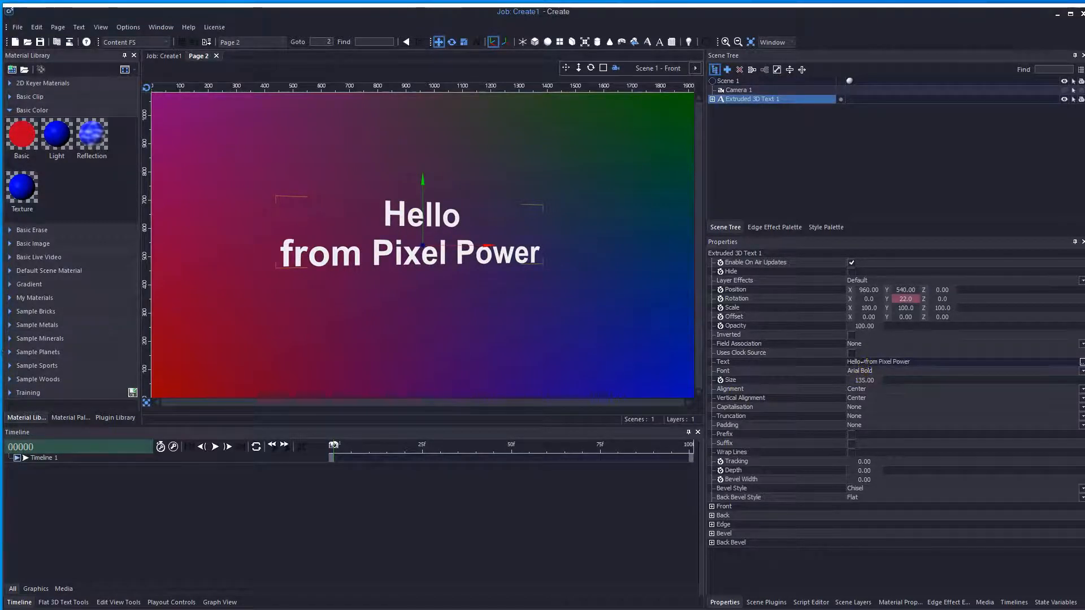
Delete "Hello" and "from" in the multi-line editor, leaving the single line "Pixel Power"
{"action": "left_click", "coordinate": [1081, 362]}
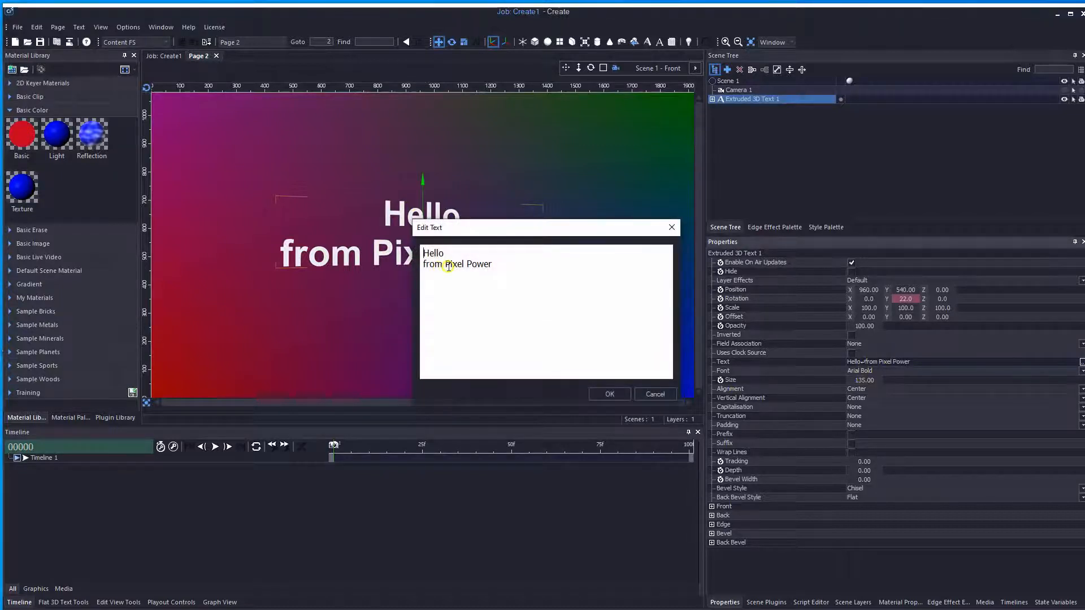
{"action": "left_click_drag", "start_coordinate": [446, 265], "coordinate": [347, 213]}
{"action": "key", "text": "BackSpace"}
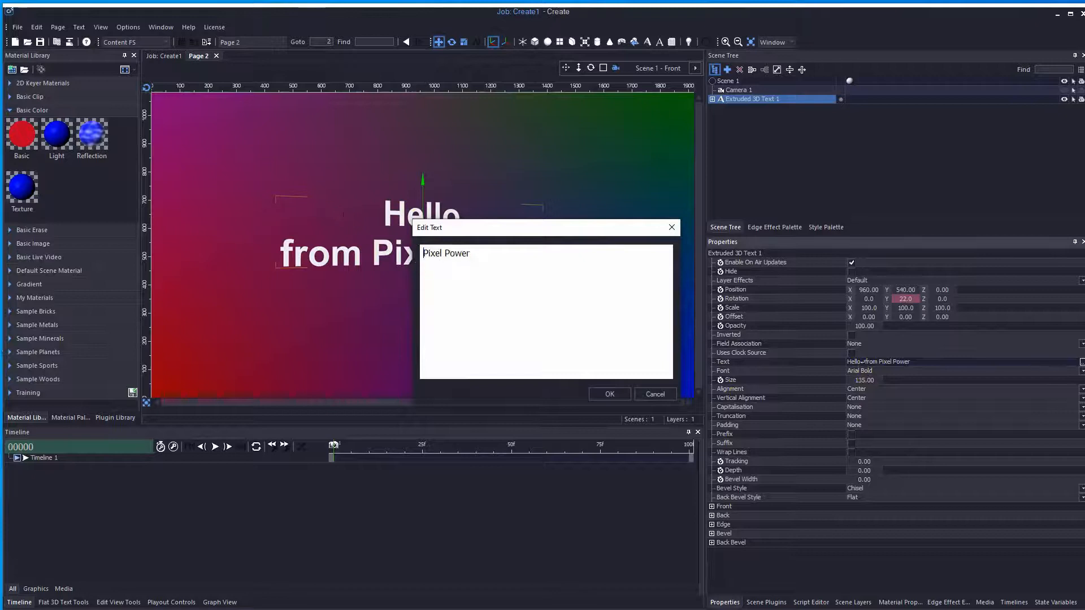
{"action": "left_click", "coordinate": [599, 394]}
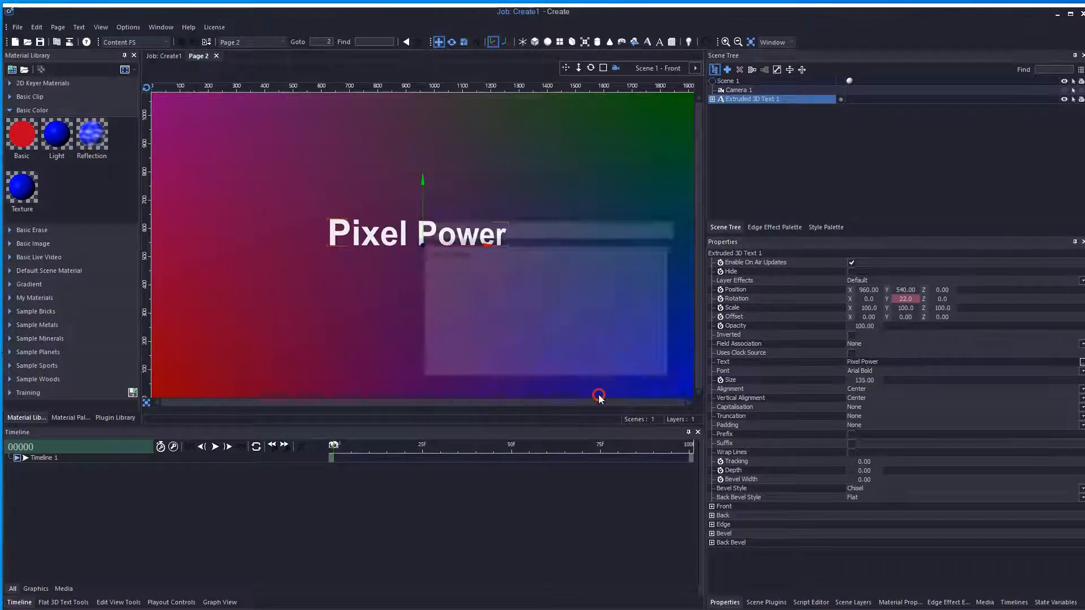
Set the text size to 235
{"action": "left_click", "coordinate": [772, 373]}
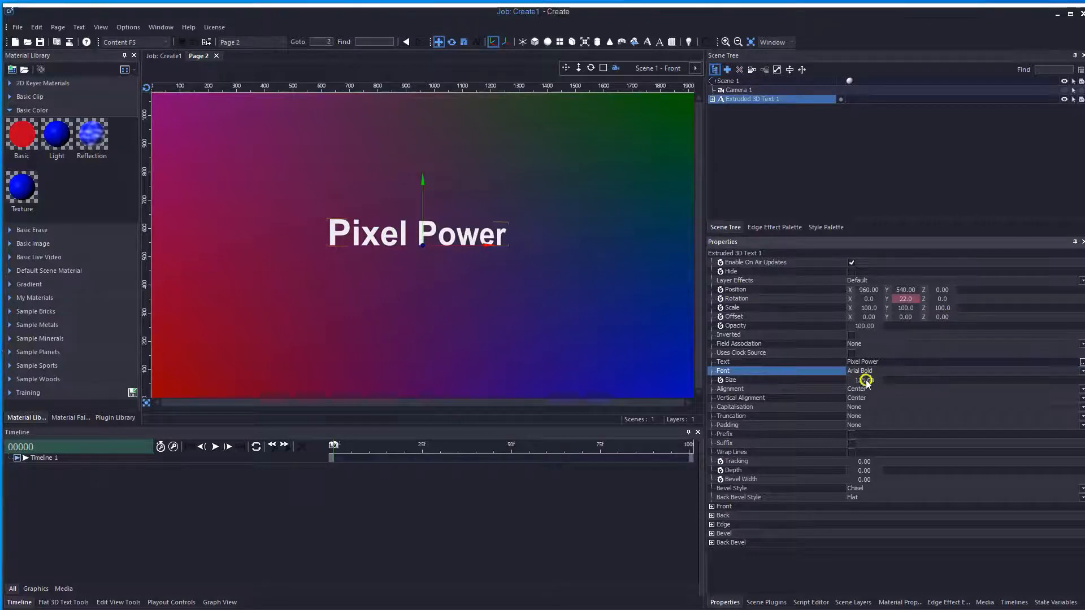
{"action": "left_click_drag", "start_coordinate": [866, 382], "coordinate": [924, 383]}
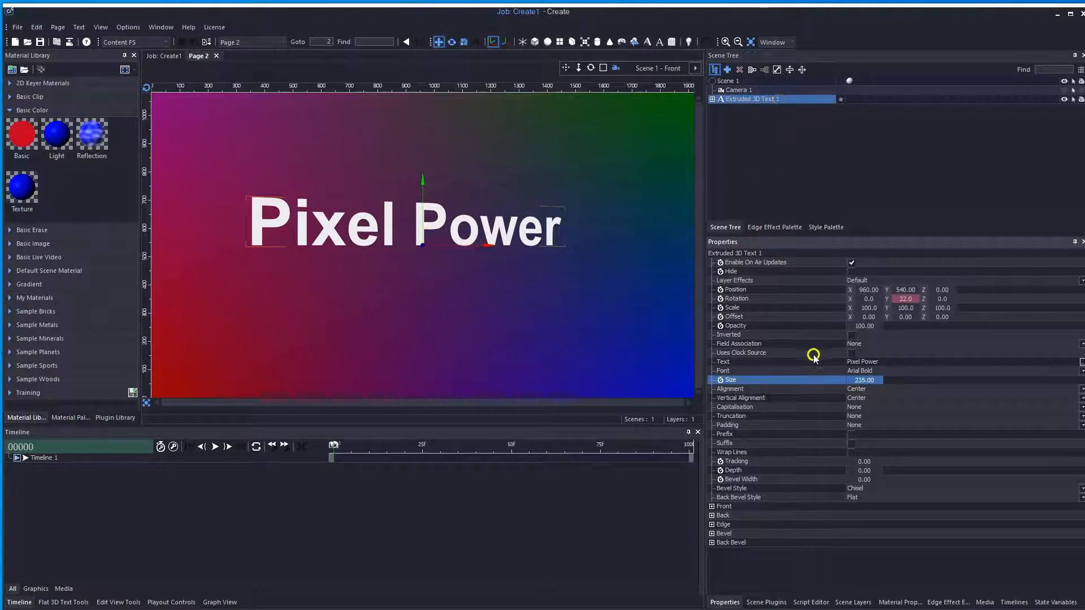
Try Left and Right horizontal alignment on the text and return it to Center
{"action": "left_click", "coordinate": [743, 391]}
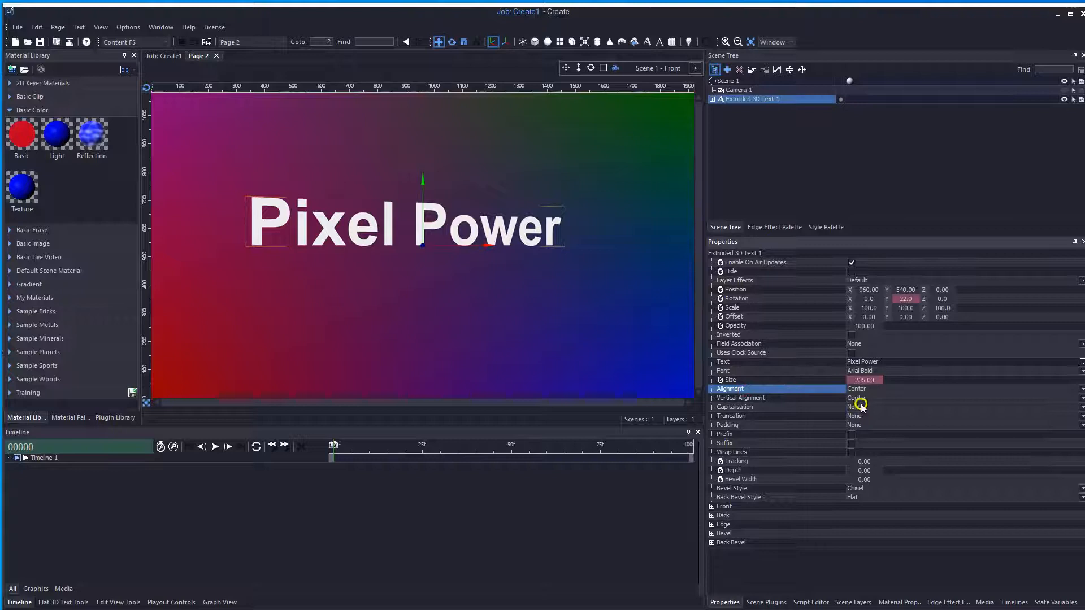
{"action": "left_click", "coordinate": [854, 390]}
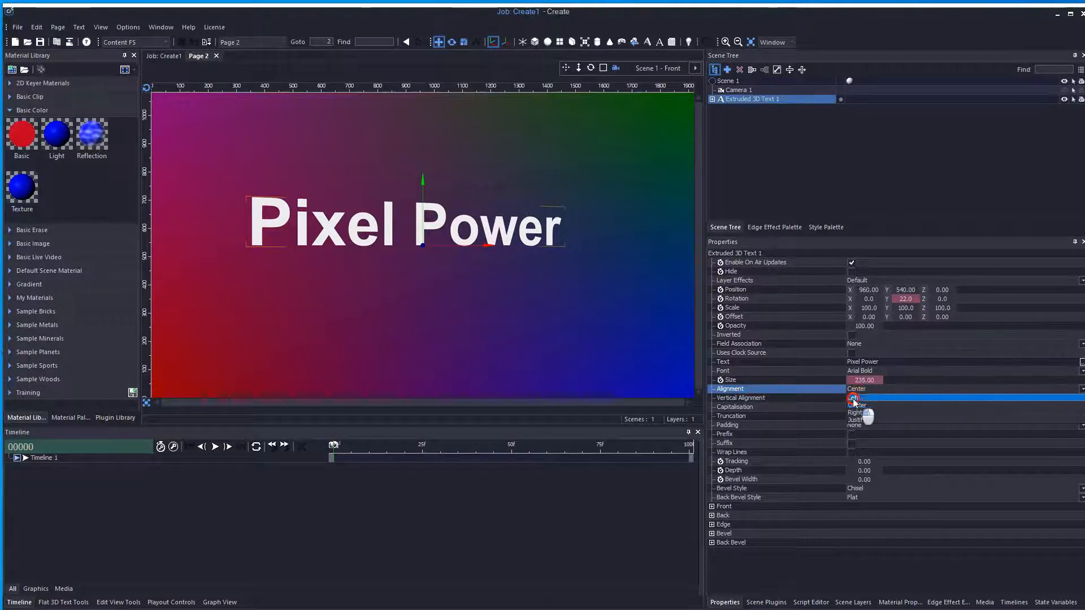
{"action": "left_click", "coordinate": [854, 399]}
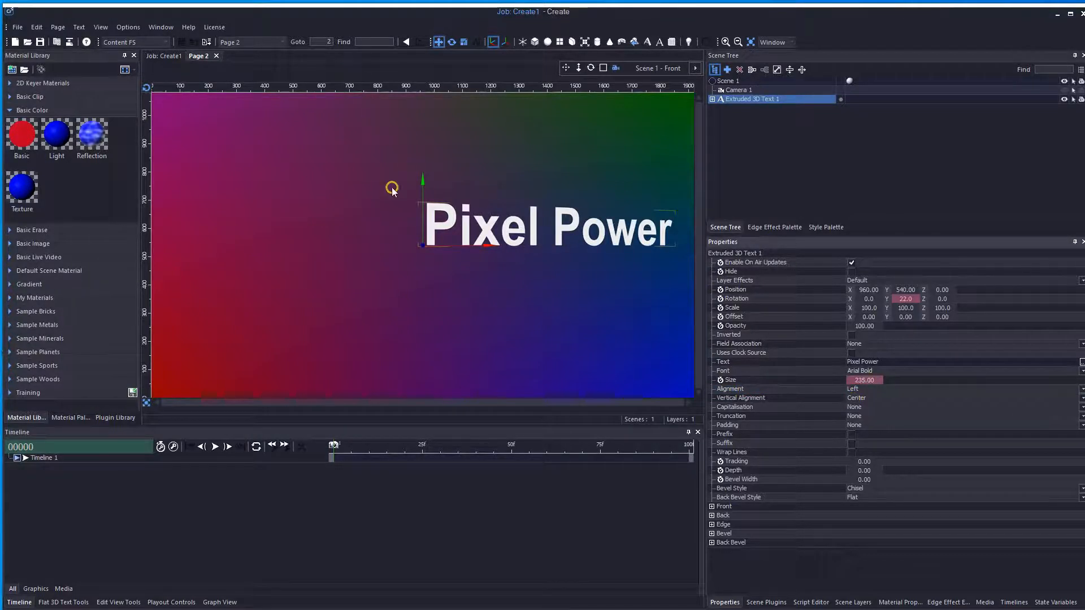
{"action": "left_click", "coordinate": [863, 389]}
{"action": "left_click", "coordinate": [857, 414]}
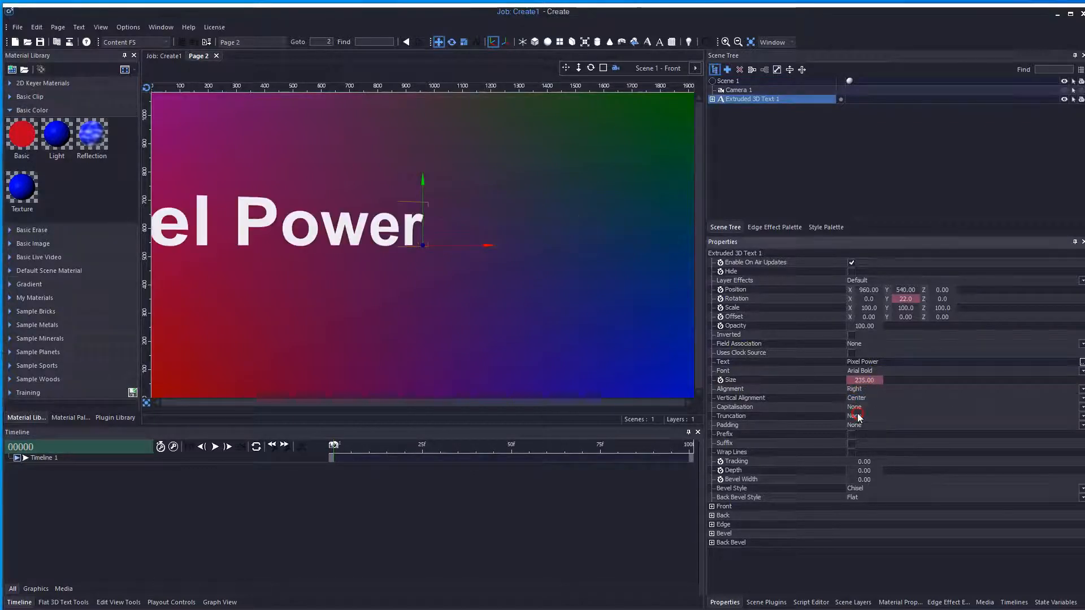
{"action": "left_click", "coordinate": [868, 391]}
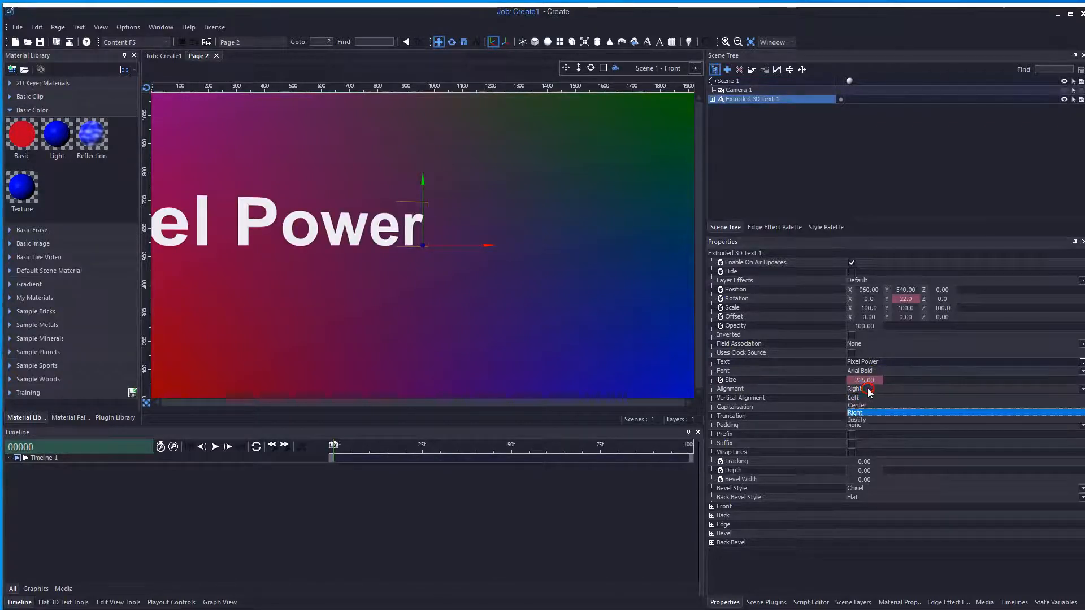
{"action": "left_click", "coordinate": [863, 407]}
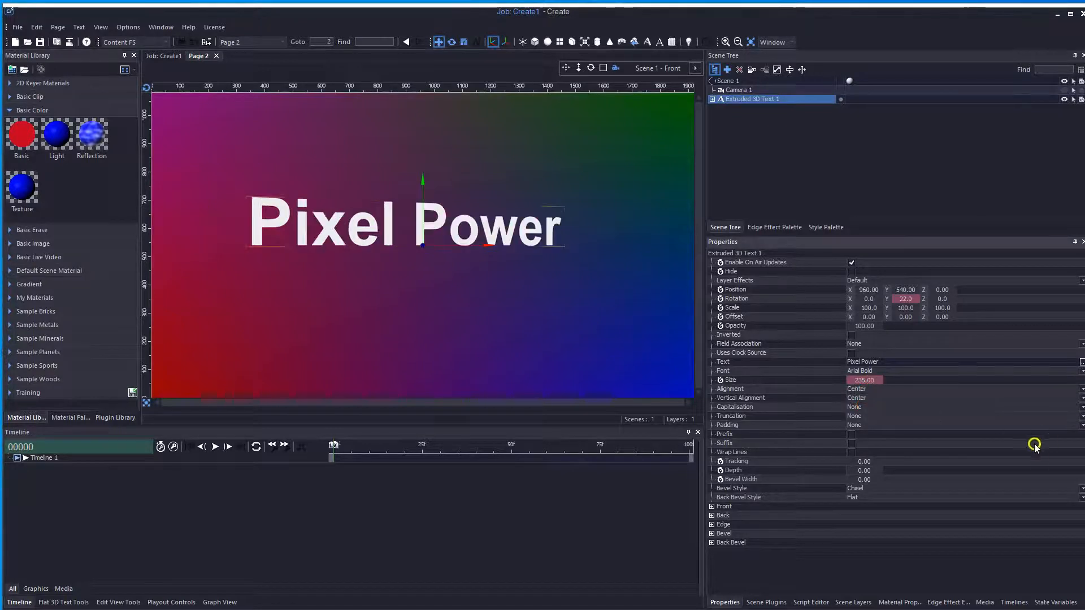
Set the text's vertical alignment to Bottom and add a first line reading "Hello from" above "Pixel Power"
{"action": "left_click", "coordinate": [869, 399]}
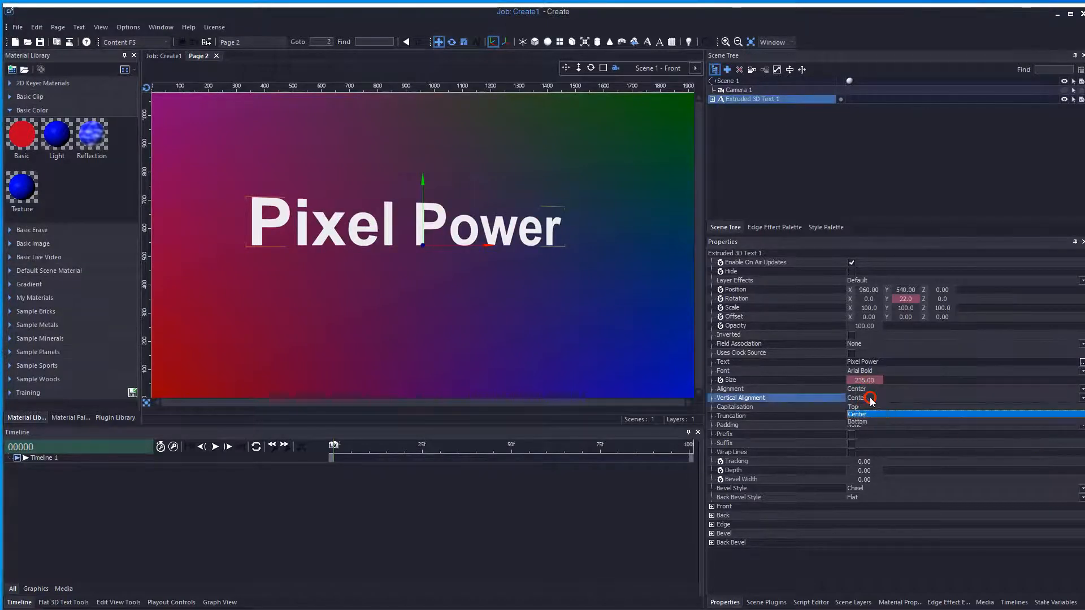
{"action": "left_click", "coordinate": [857, 422]}
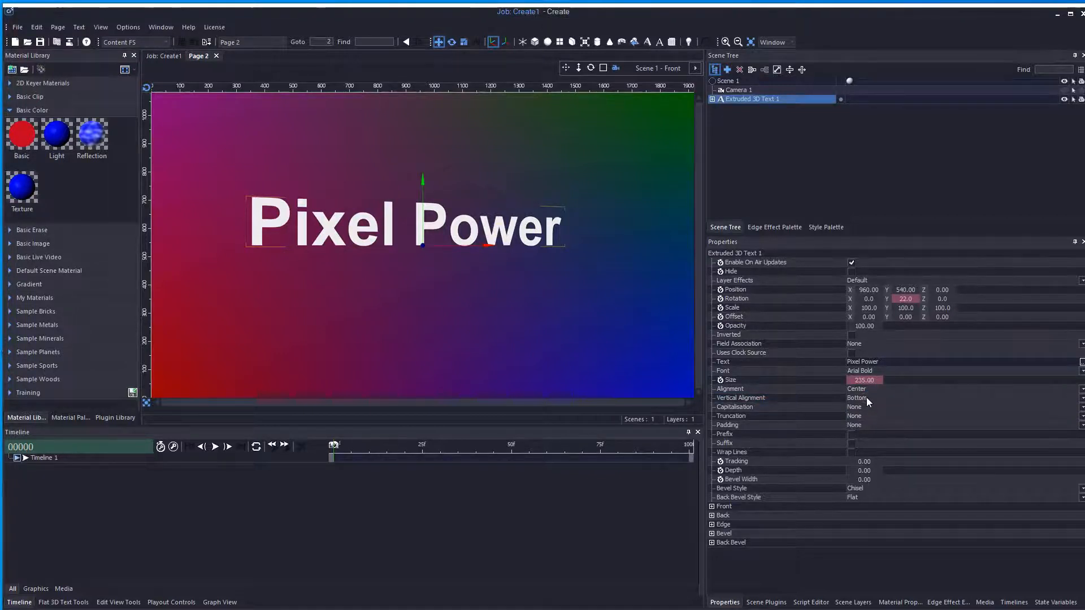
{"action": "left_click", "coordinate": [1081, 362]}
{"action": "left_click", "coordinate": [426, 253]}
{"action": "type", "text": "Hello from"}
{"action": "key", "text": "Return"}
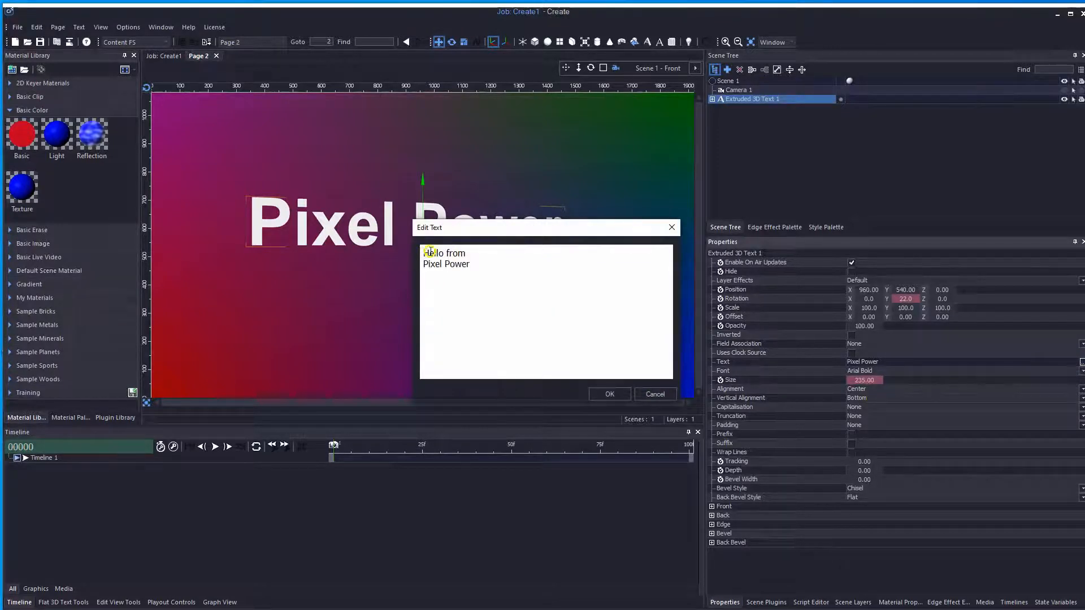
{"action": "left_click", "coordinate": [605, 392]}
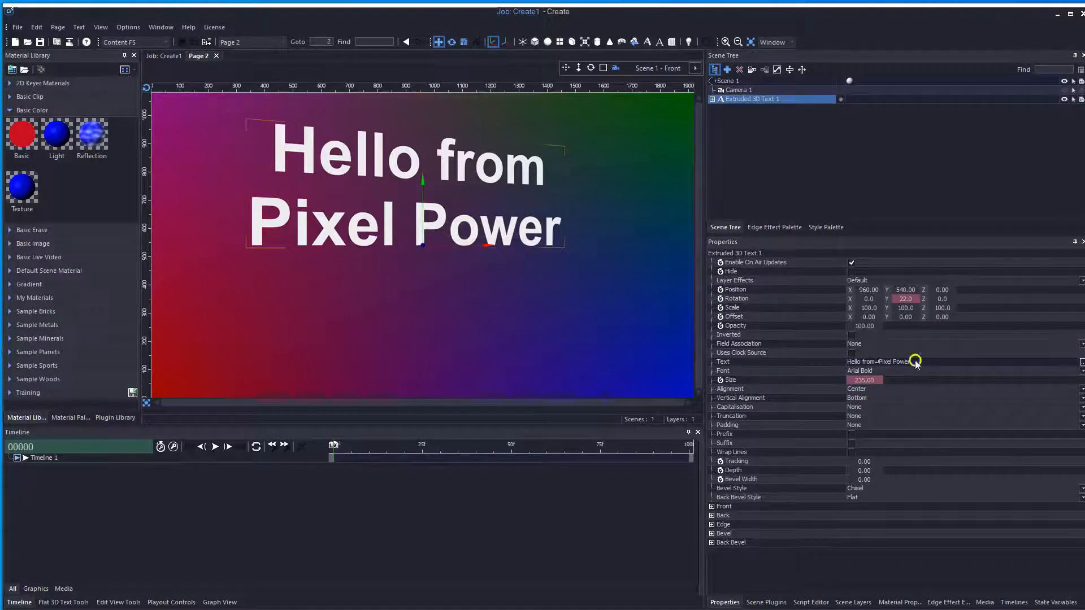
Set the vertical alignment to Top and break "Pixel Power" onto two separate lines
{"action": "left_click", "coordinate": [859, 398]}
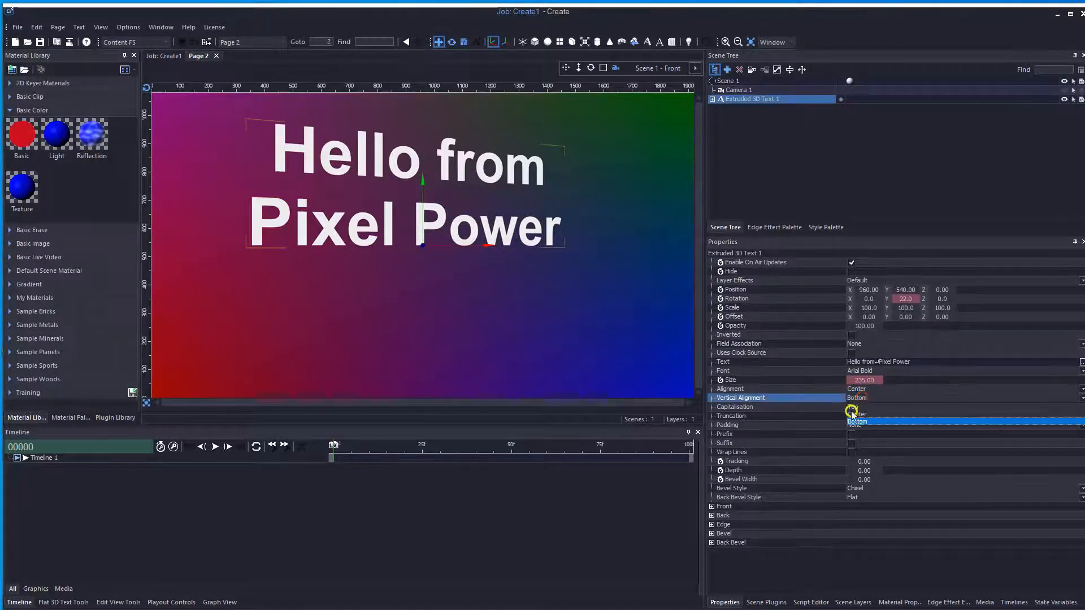
{"action": "left_click", "coordinate": [853, 407]}
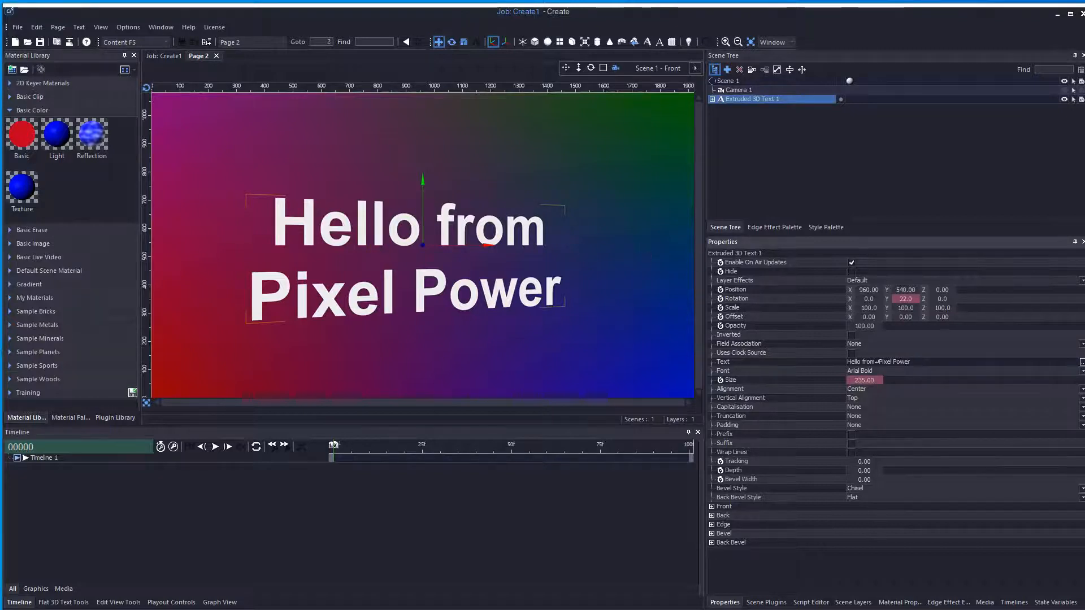
{"action": "left_click", "coordinate": [1080, 362]}
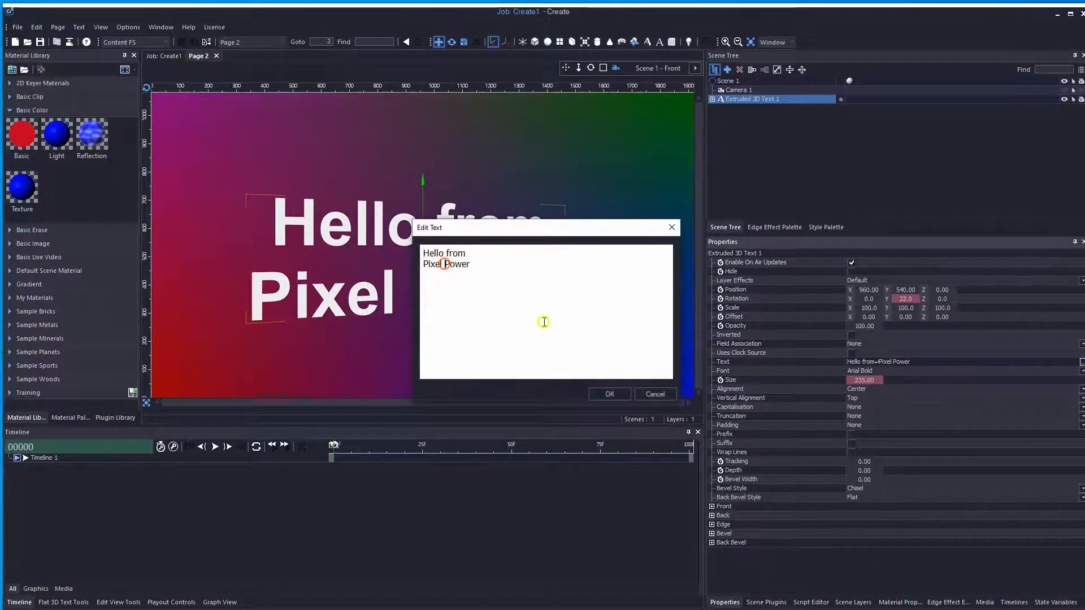
{"action": "key", "text": "Return"}
{"action": "left_click", "coordinate": [611, 394]}
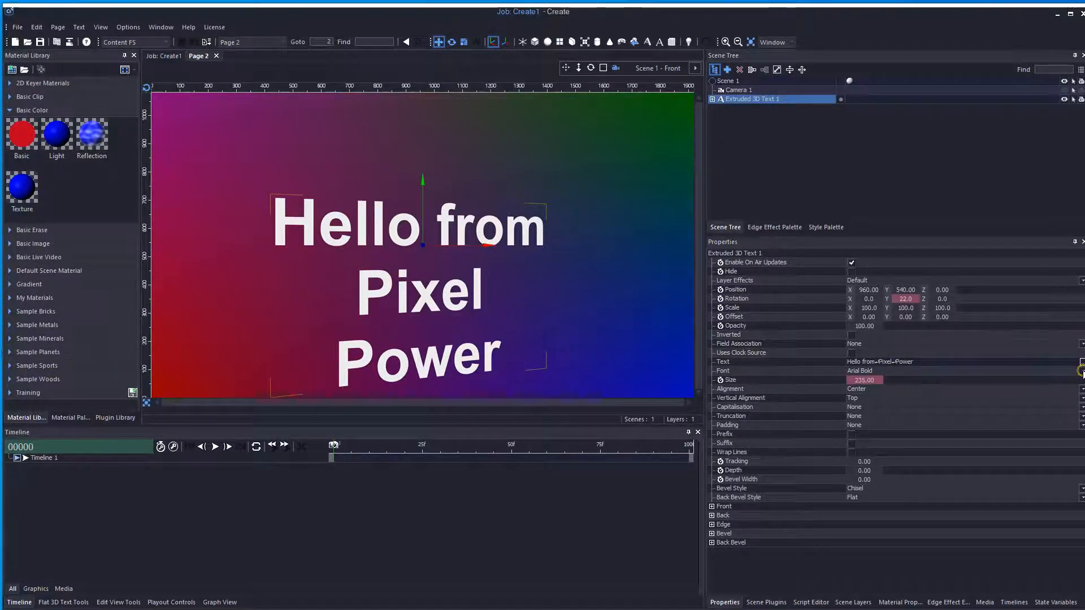
Set the vertical alignment to Bottom and lower the text object to a Y position of 214.65
{"action": "left_click", "coordinate": [859, 399]}
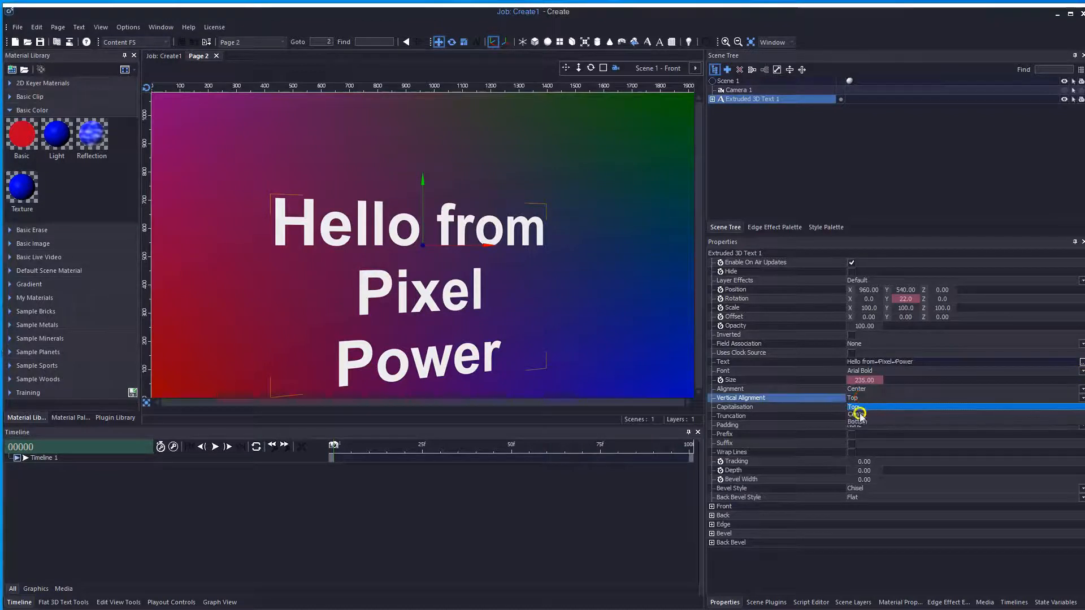
{"action": "left_click", "coordinate": [857, 422]}
{"action": "left_click_drag", "start_coordinate": [907, 292], "coordinate": [772, 289]}
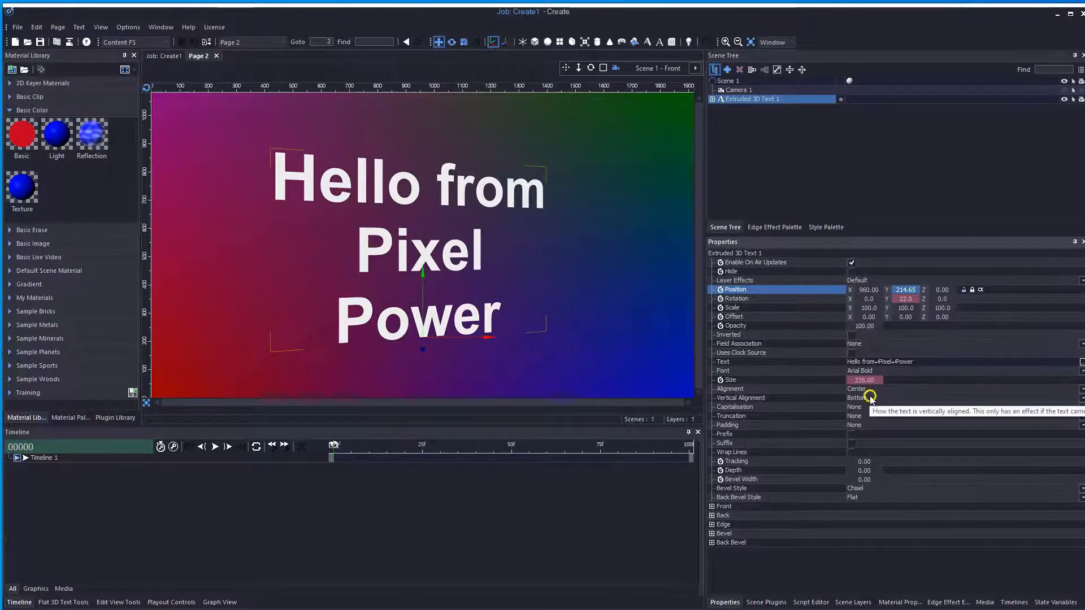
Join "Pixel" and "Power" on one line below "Hello from" in the multi-line editor
{"action": "left_click", "coordinate": [1081, 362]}
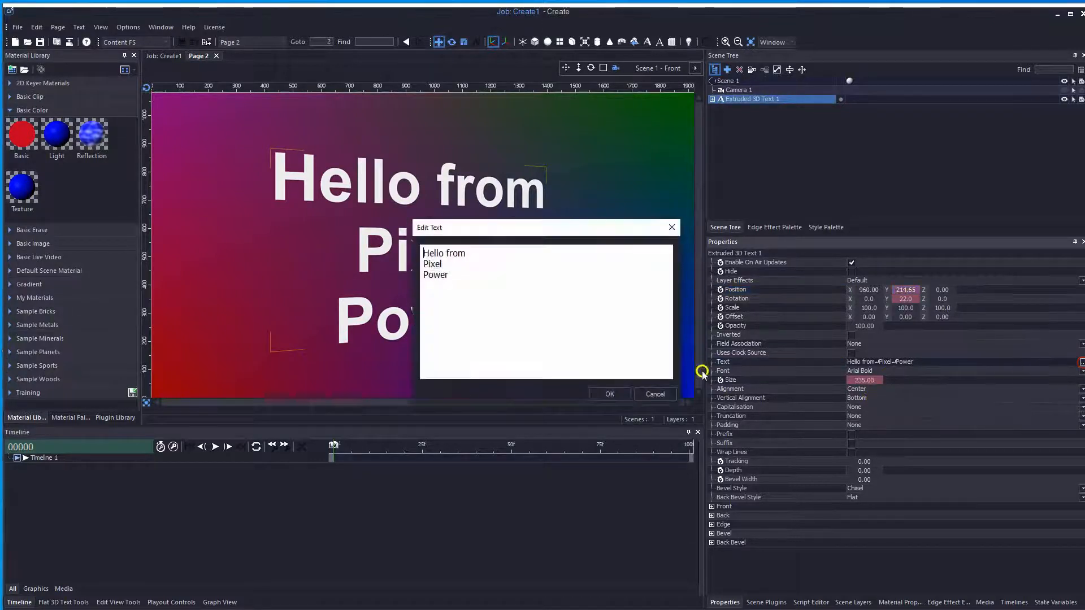
{"action": "left_click", "coordinate": [424, 275]}
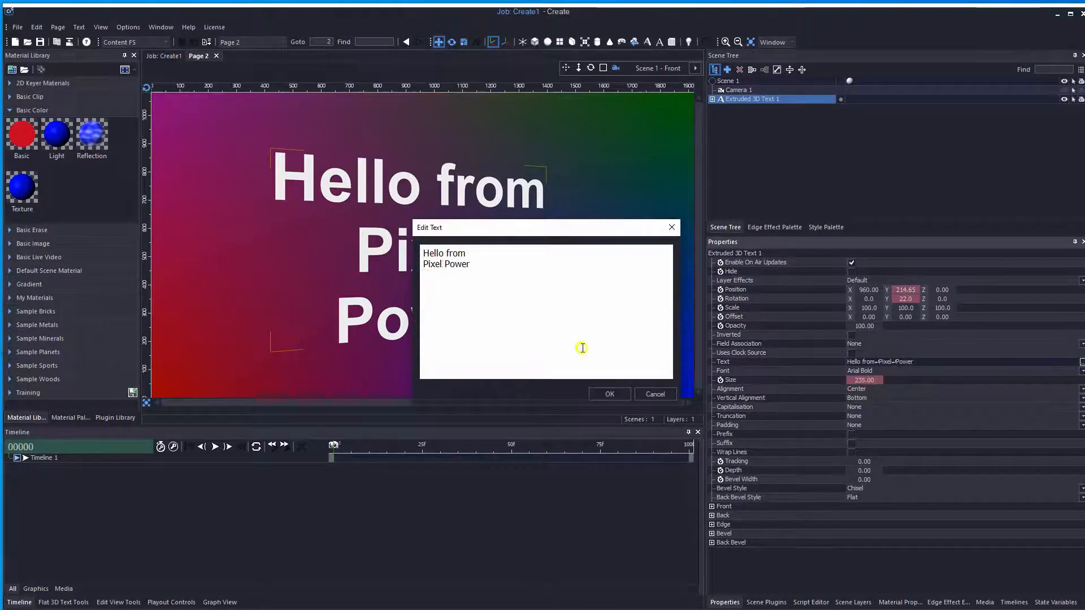
{"action": "left_click", "coordinate": [612, 392]}
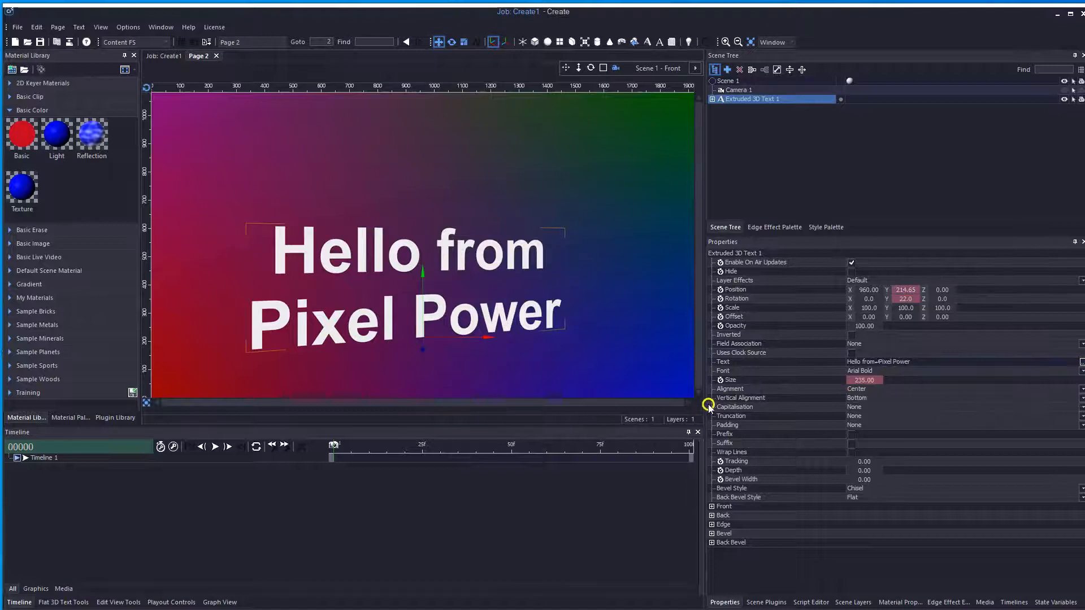
Remove "Hello from" from the text value, leaving "Pixel" and "Power" on separate lines
{"action": "left_click", "coordinate": [962, 368]}
{"action": "left_click", "coordinate": [881, 361]}
{"action": "key", "text": "BackSpace"}
{"action": "key", "text": "BackSpace"}
{"action": "key", "text": "BackSpace"}
{"action": "key", "text": "BackSpace"}
{"action": "key", "text": "BackSpace"}
{"action": "key", "text": "BackSpace"}
{"action": "key", "text": "BackSpace"}
{"action": "key", "text": "BackSpace"}
{"action": "key", "text": "BackSpace"}
{"action": "key", "text": "BackSpace"}
{"action": "key", "text": "BackSpace"}
{"action": "left_click", "coordinate": [956, 385]}
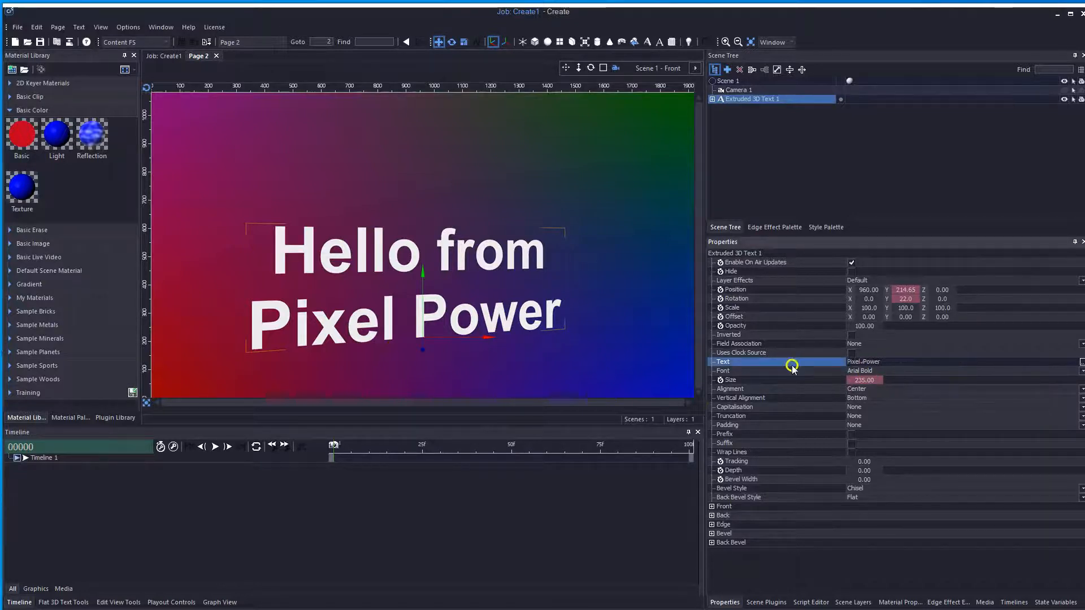
Set the vertical alignment to Center and the text size to 234
{"action": "left_click", "coordinate": [874, 400]}
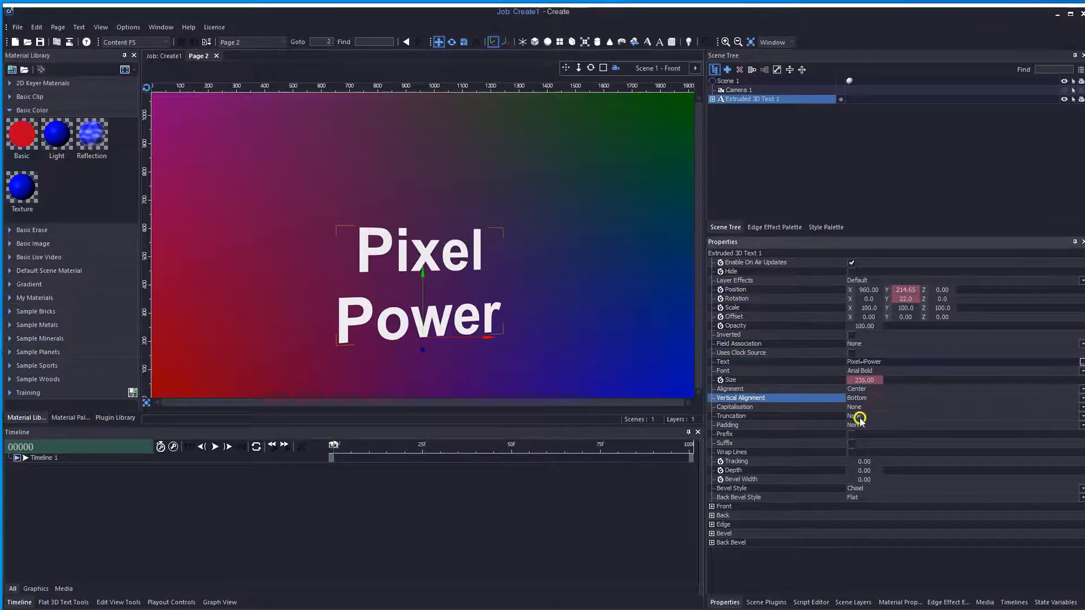
{"action": "left_click", "coordinate": [860, 399]}
{"action": "left_click", "coordinate": [859, 415]}
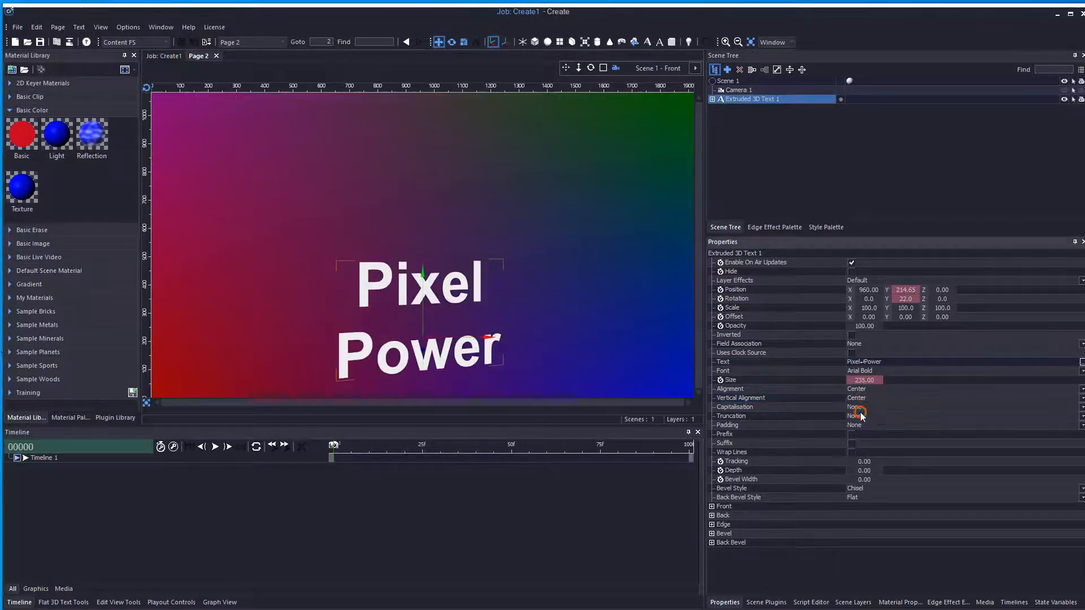
{"action": "mouse_move", "coordinate": [865, 382]}
{"action": "left_mouse_down"}
{"action": "mouse_move", "coordinate": [883, 380]}
{"action": "mouse_move", "coordinate": [864, 381]}
{"action": "left_mouse_up"}
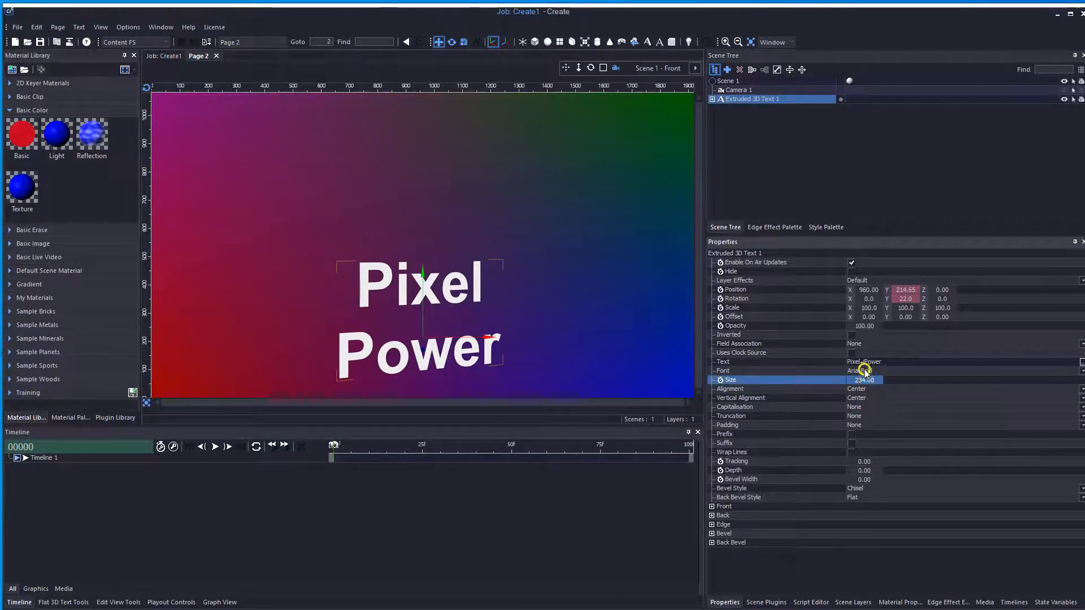
Join the two lines into the single line "Pixel Power" in the multi-line editor
{"action": "left_click", "coordinate": [1081, 362]}
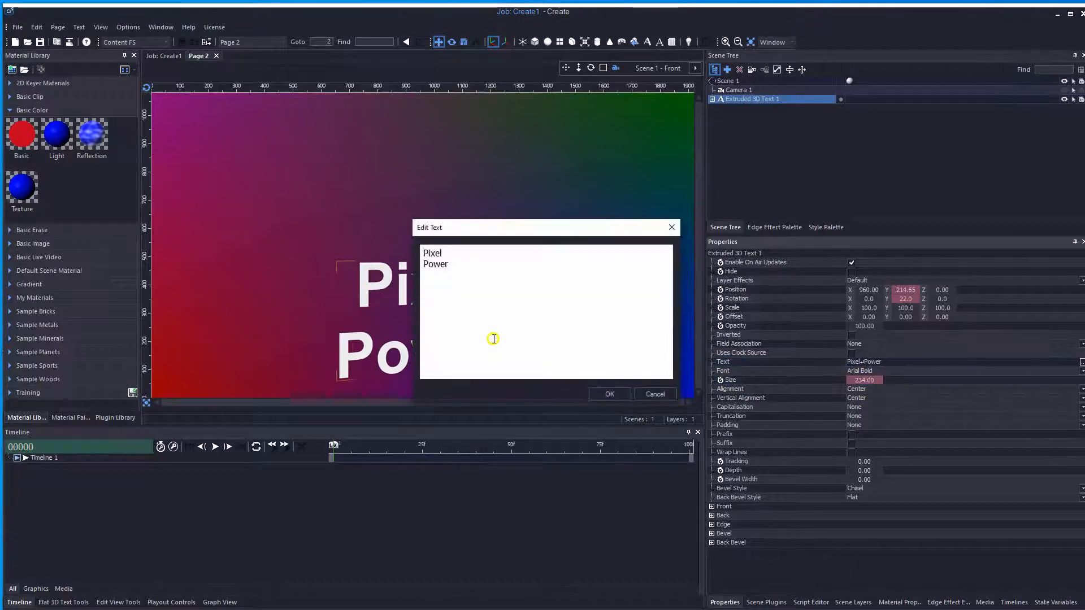
{"action": "left_click", "coordinate": [607, 395]}
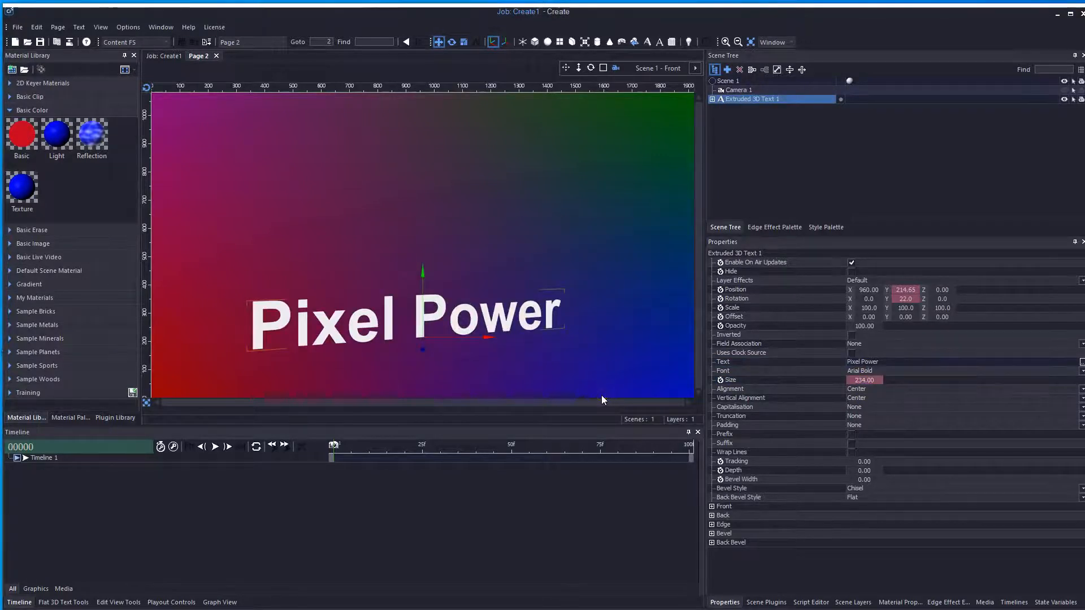
Try line wrapping on the text with a maximum line width of 613, and turn wrapping off again
{"action": "left_click", "coordinate": [864, 462]}
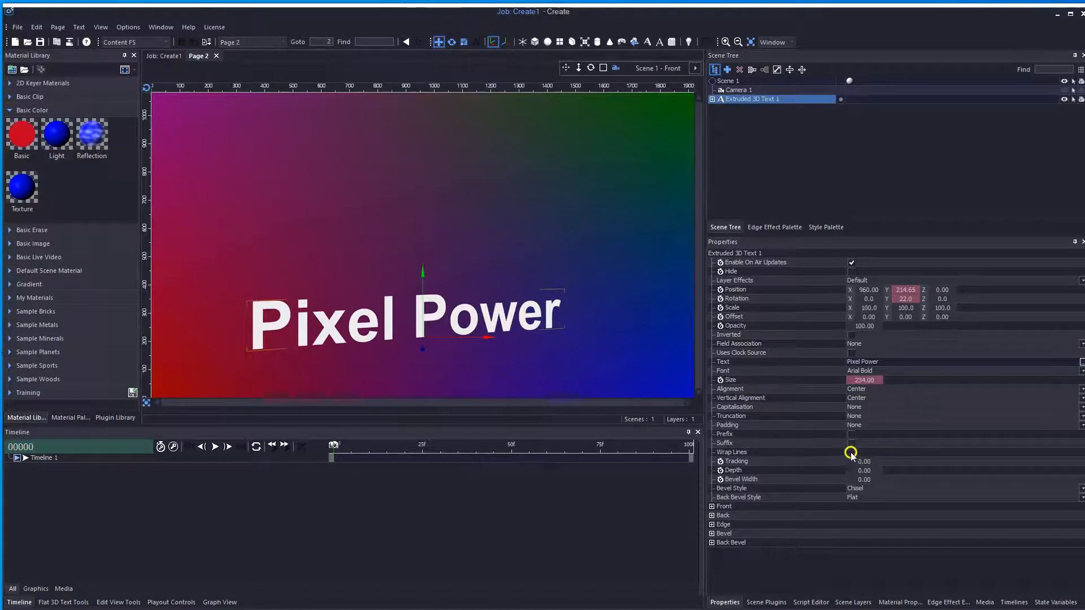
{"action": "left_click", "coordinate": [851, 453]}
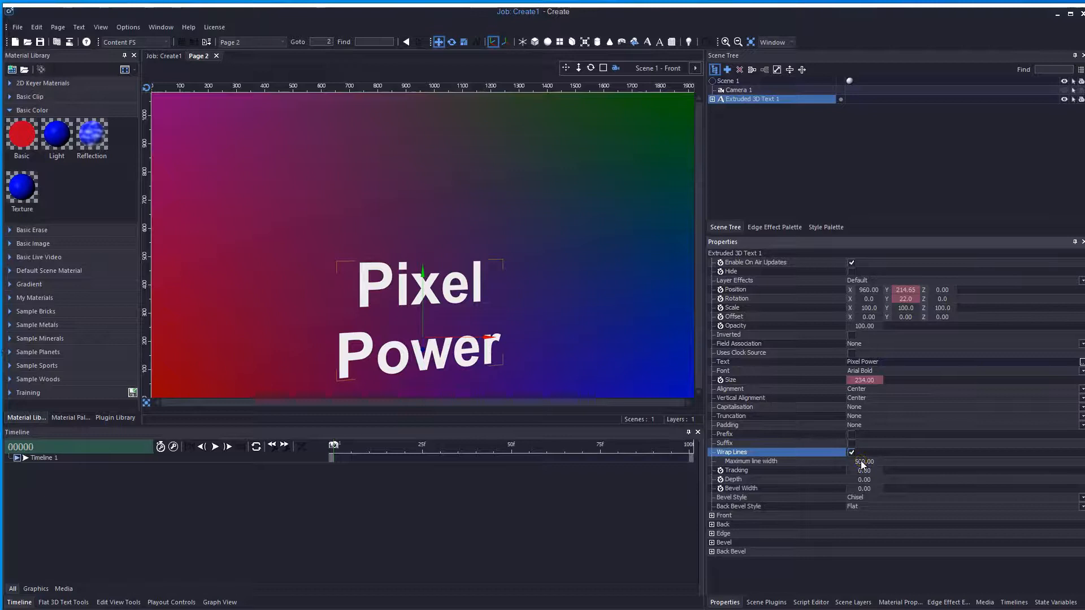
{"action": "left_click_drag", "start_coordinate": [862, 463], "coordinate": [912, 460]}
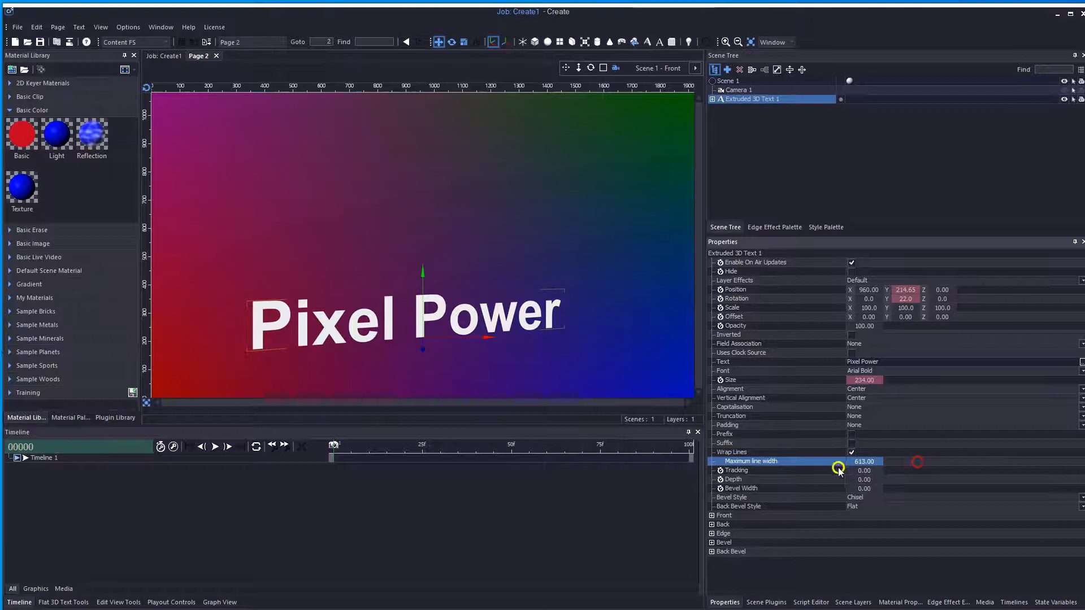
{"action": "left_click", "coordinate": [851, 455]}
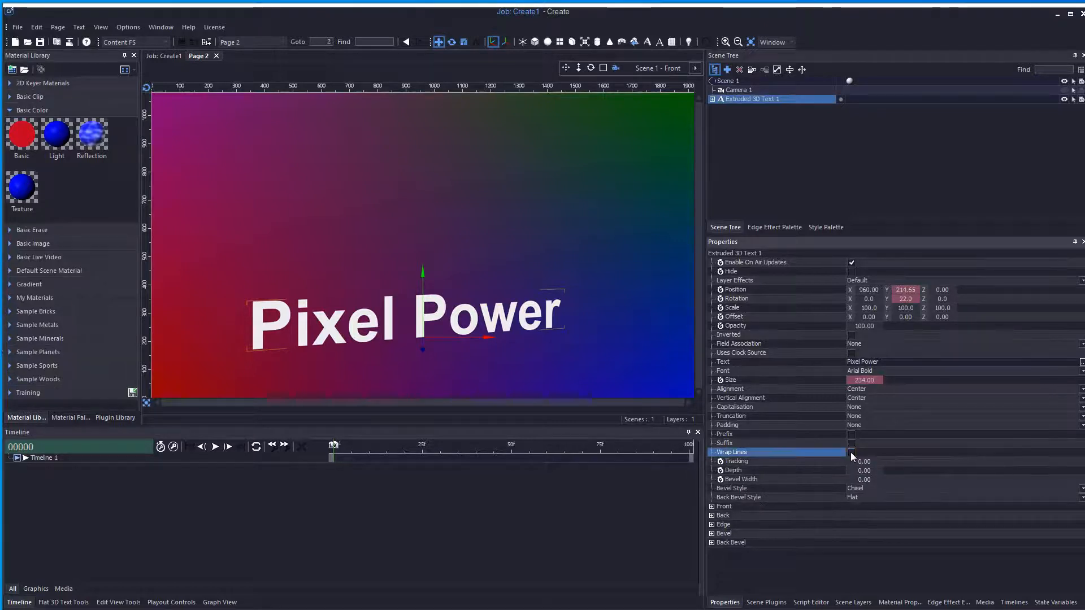
Try the upper case, lower case, first-only and every-word capitalisation options on the text, and return capitalisation to None
{"action": "left_click", "coordinate": [856, 408]}
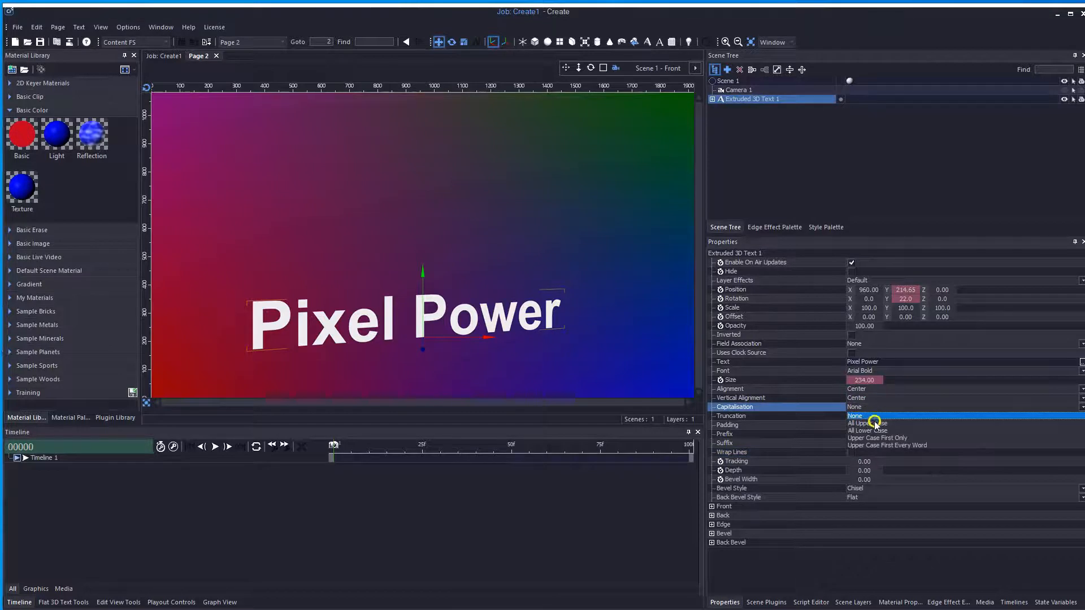
{"action": "left_click", "coordinate": [874, 424]}
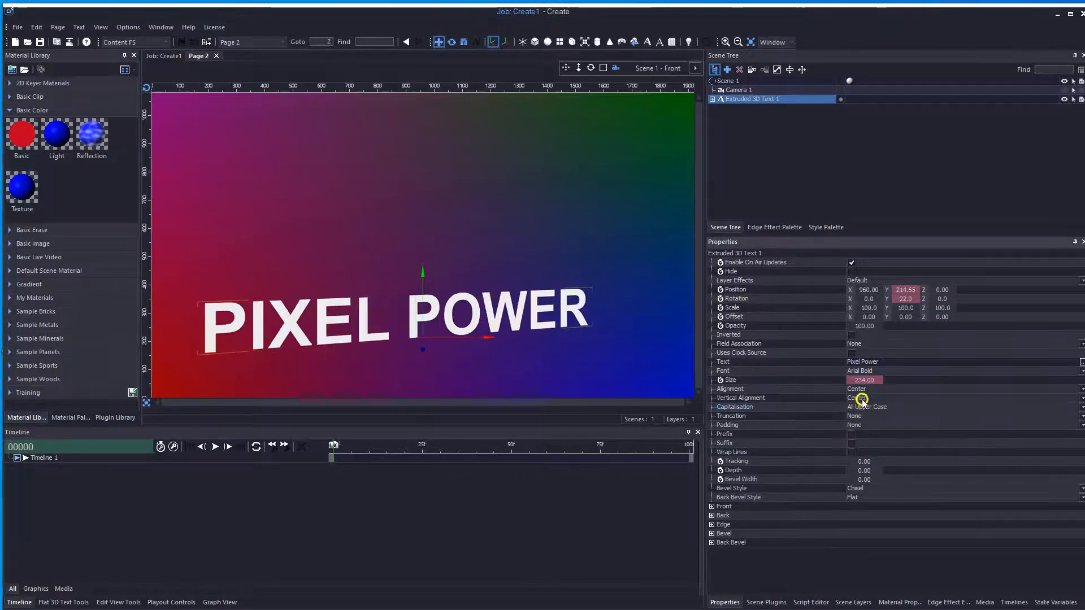
{"action": "left_click", "coordinate": [860, 406]}
{"action": "left_click", "coordinate": [866, 432]}
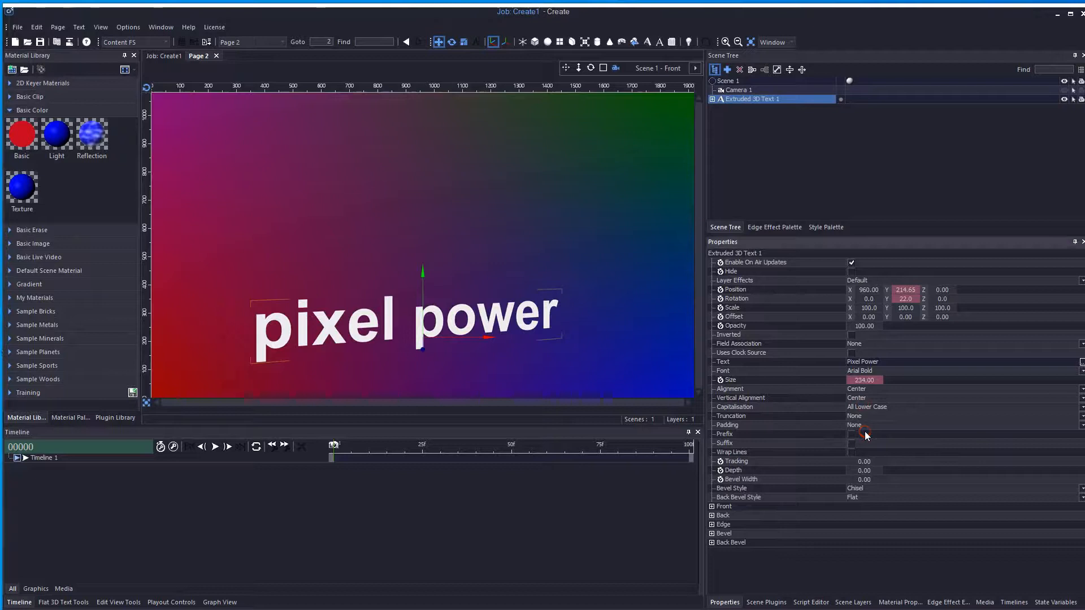
{"action": "left_click", "coordinate": [867, 409]}
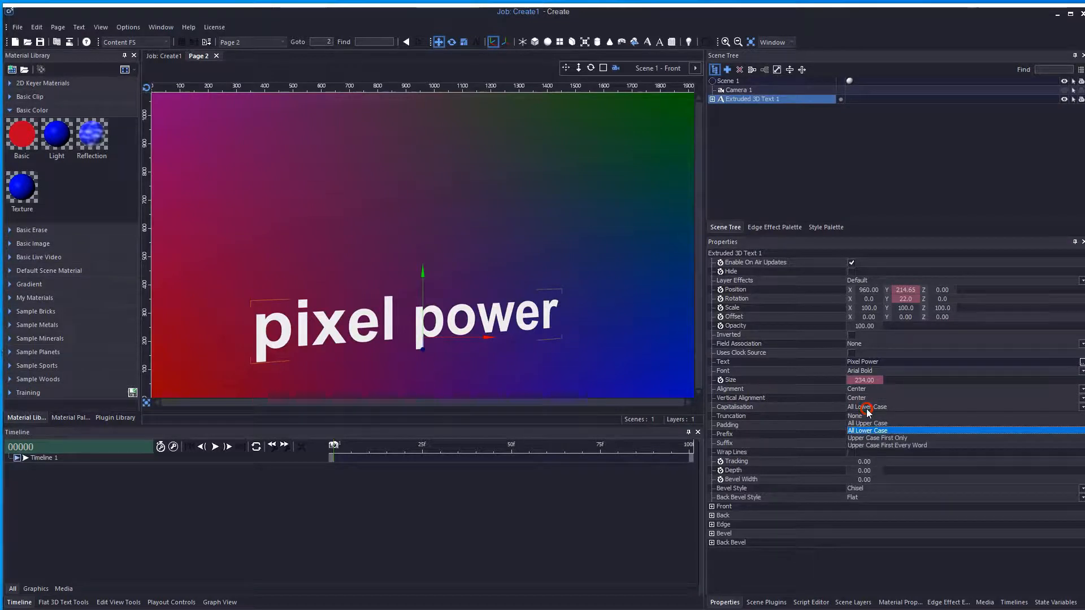
{"action": "left_click", "coordinate": [874, 439]}
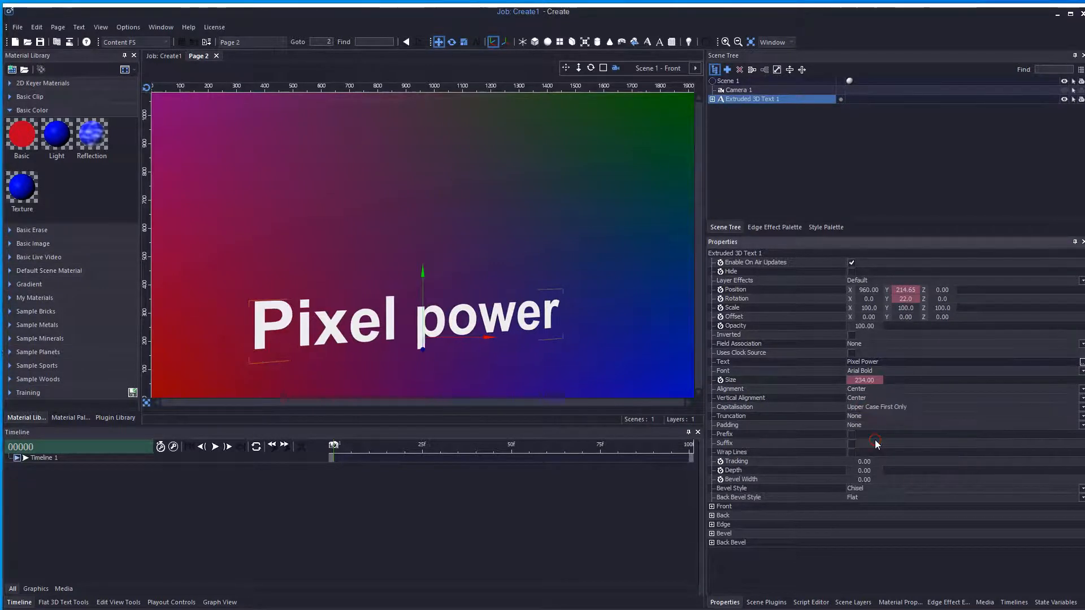
{"action": "left_click", "coordinate": [877, 406]}
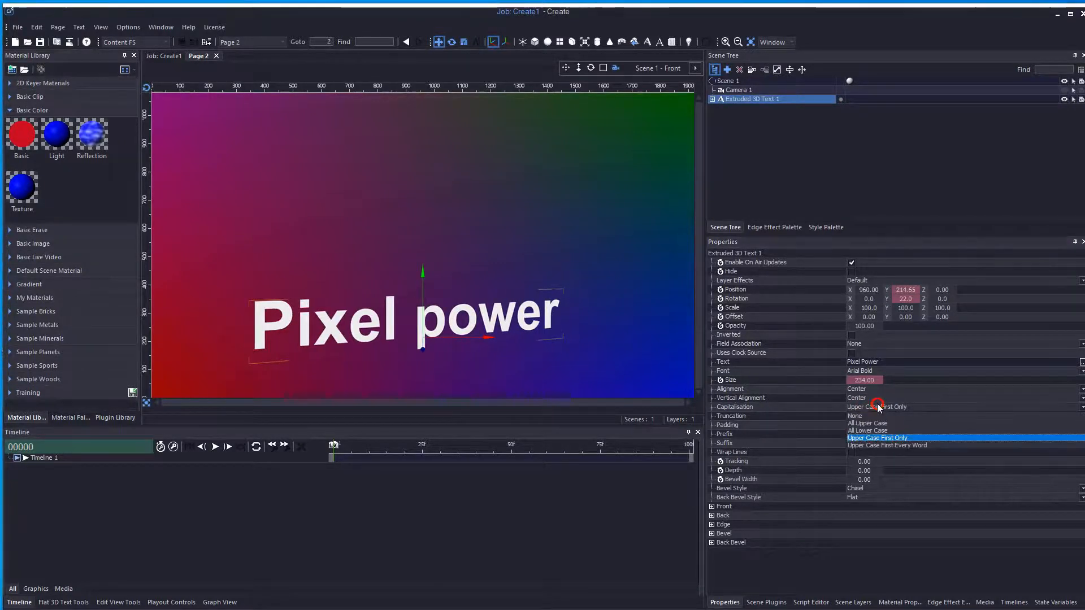
{"action": "left_click", "coordinate": [877, 446]}
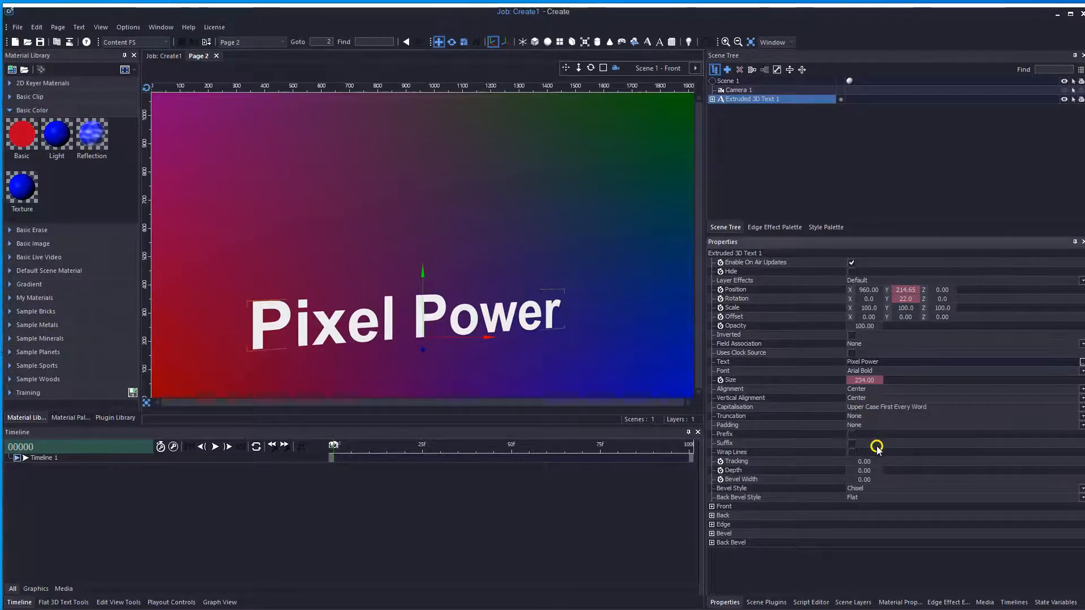
{"action": "left_click", "coordinate": [873, 408]}
{"action": "left_click", "coordinate": [854, 416]}
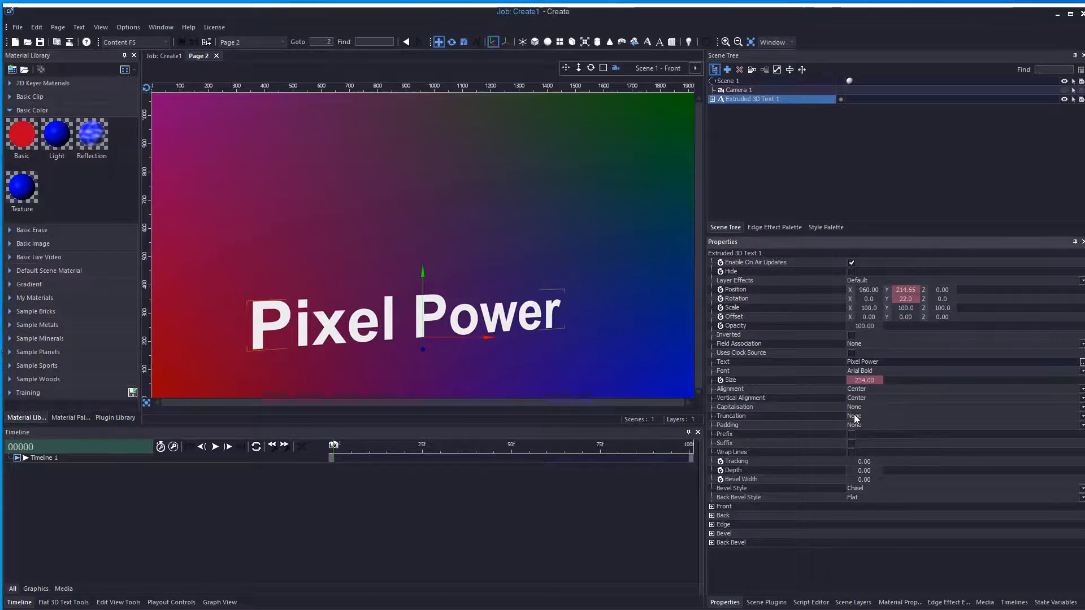
{"action": "left_click", "coordinate": [852, 434]}
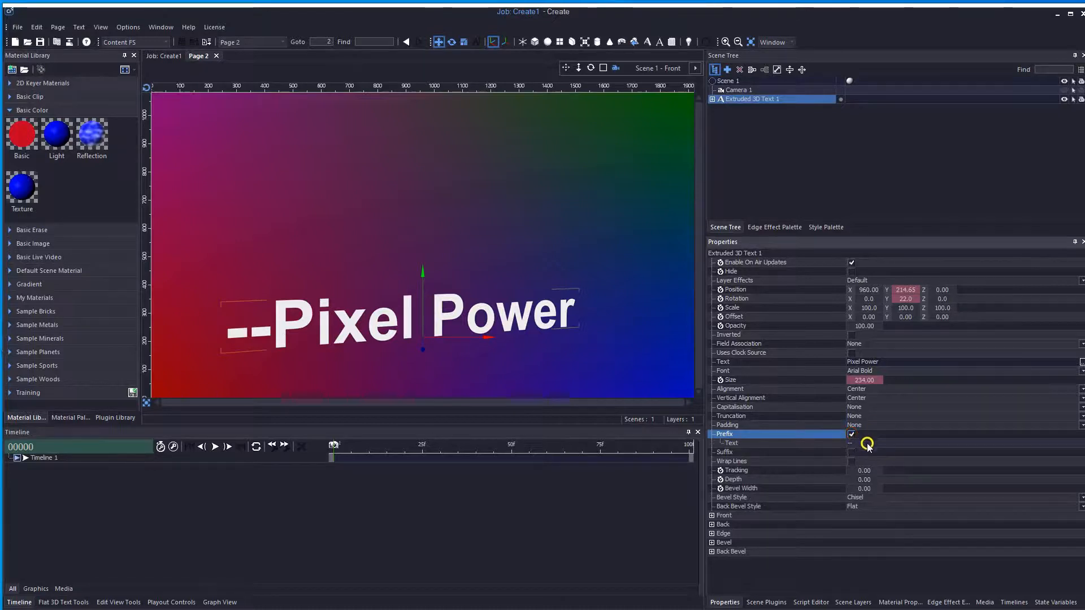
{"action": "left_click", "coordinate": [868, 444]}
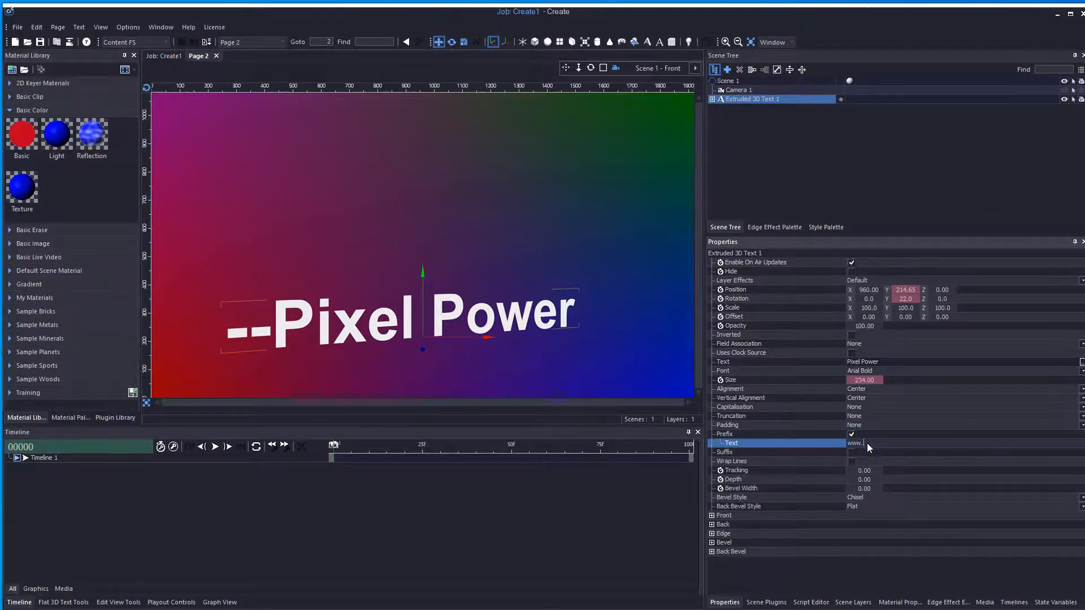
{"action": "key", "text": "Return"}
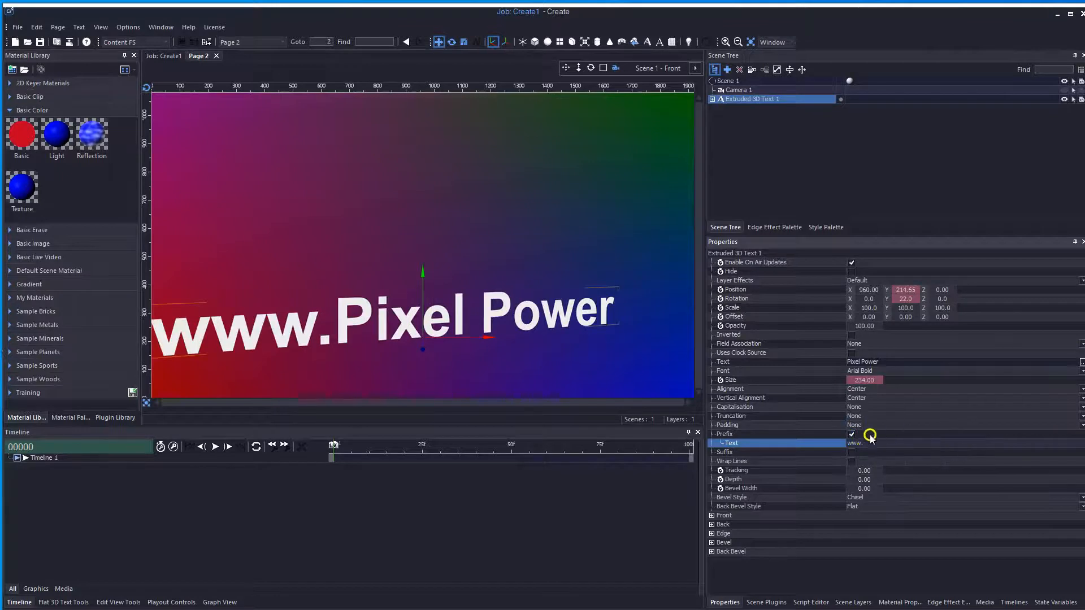
Enable a suffix on the text and set it to ".com"
{"action": "left_click", "coordinate": [851, 451]}
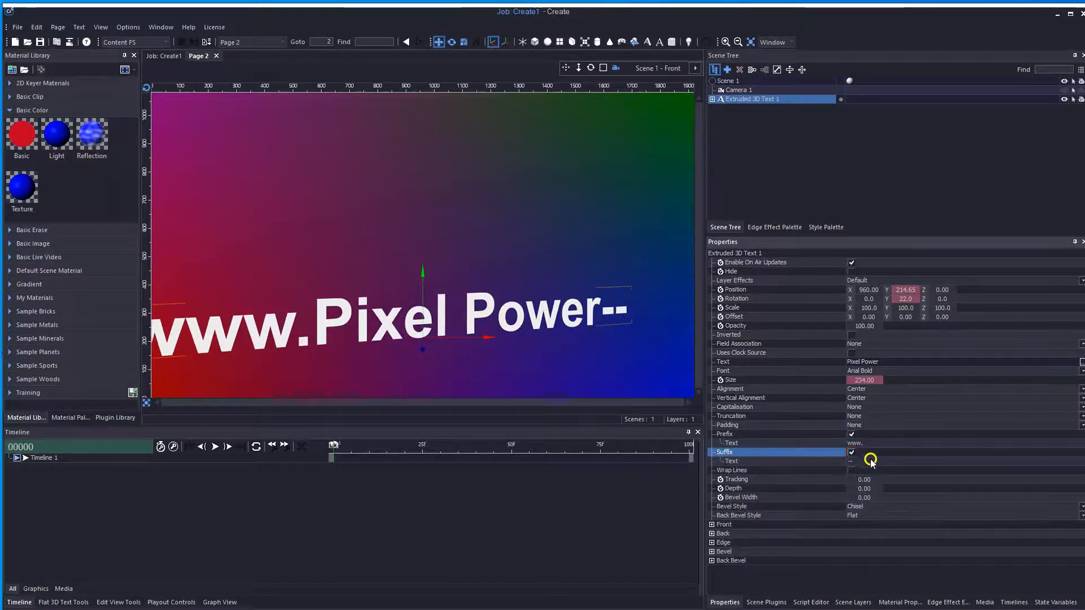
{"action": "left_click", "coordinate": [868, 461]}
{"action": "type", "text": ".com"}
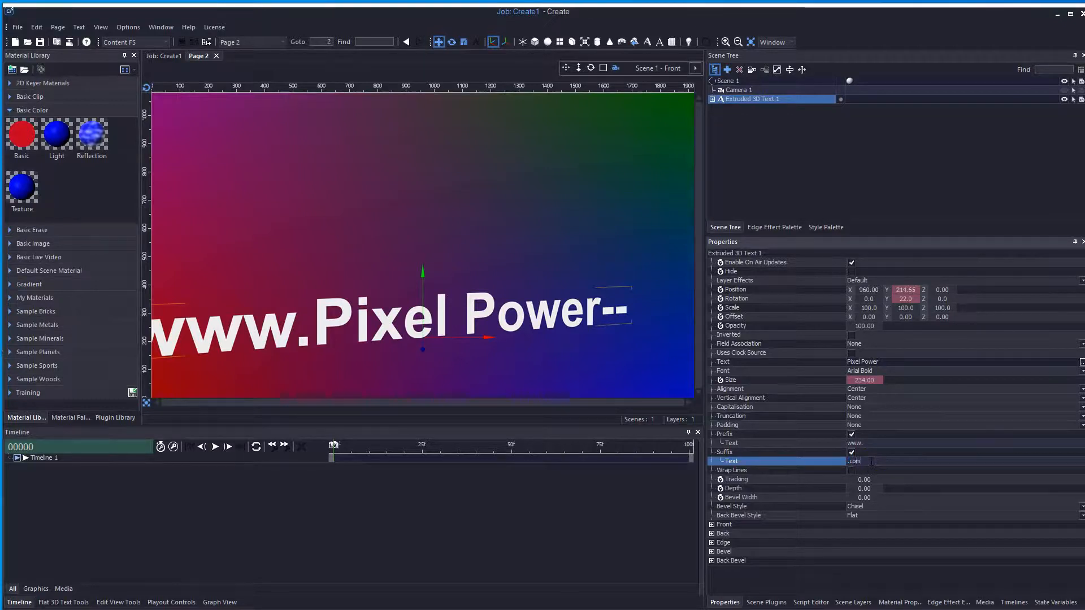
{"action": "key", "text": "Return"}
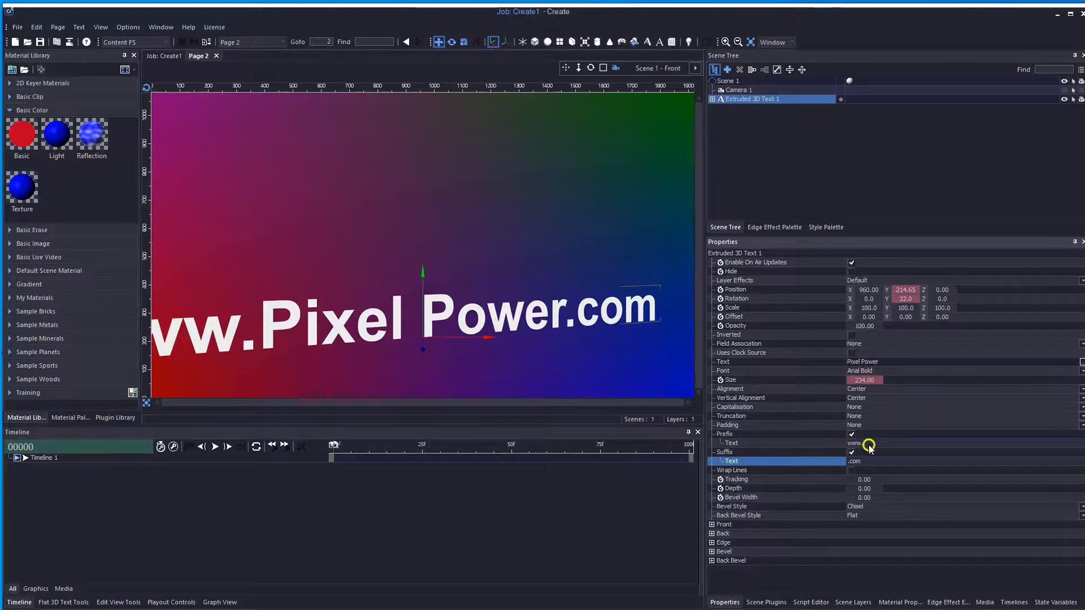
Turn off both the suffix and the prefix so the text reads just "Pixel Power"
{"action": "left_click", "coordinate": [851, 453]}
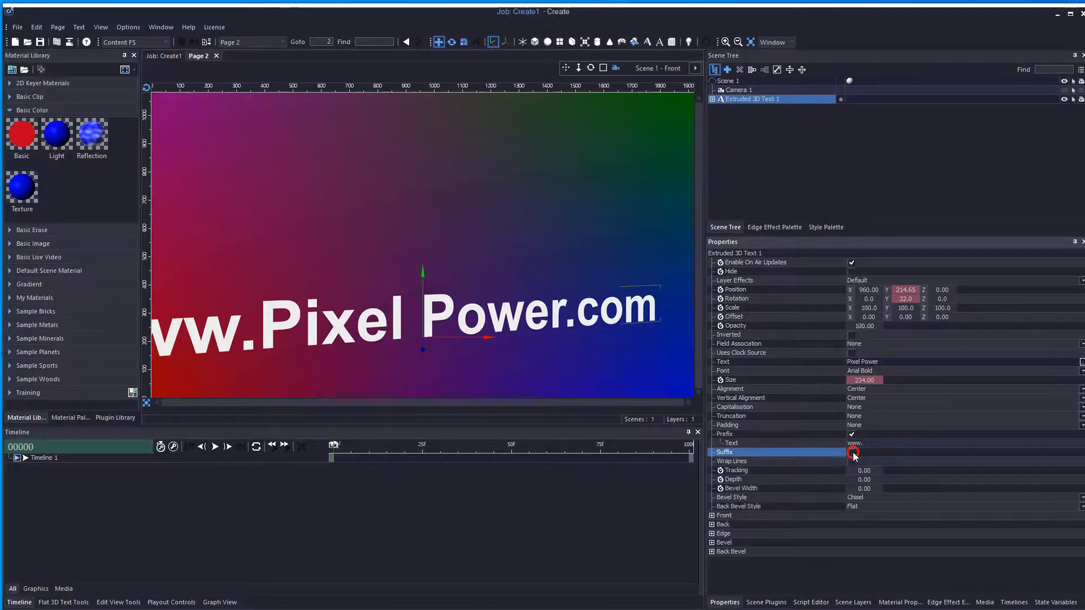
{"action": "left_click", "coordinate": [850, 433]}
{"action": "left_click", "coordinate": [852, 434]}
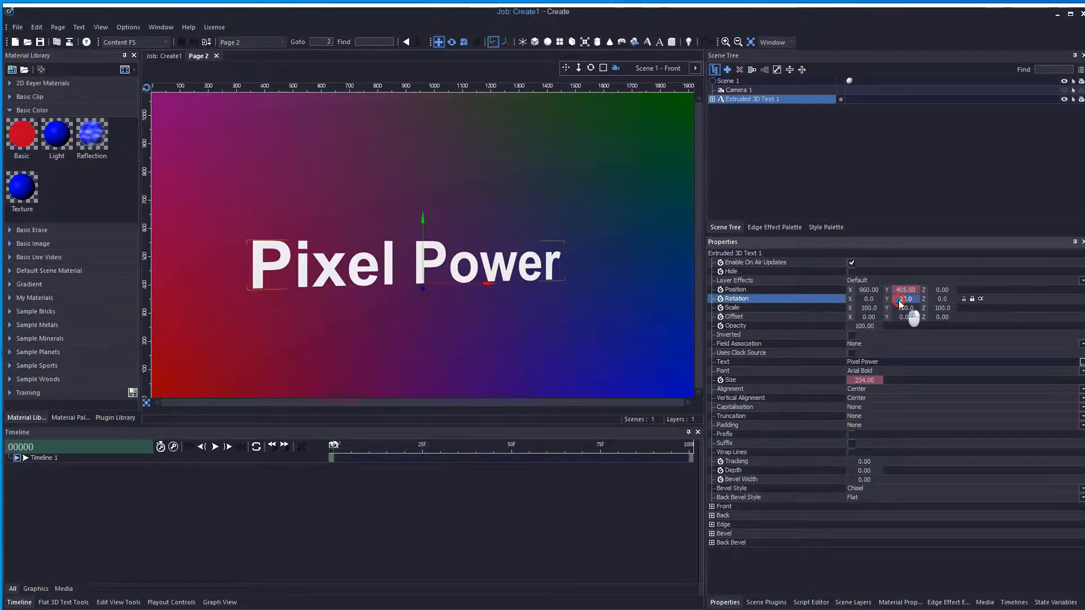
Give the text an extrusion depth of 67 and set its Y rotation to 30
{"action": "mouse_move", "coordinate": [898, 300]}
{"action": "left_mouse_down"}
{"action": "mouse_move", "coordinate": [975, 300]}
{"action": "mouse_move", "coordinate": [907, 315]}
{"action": "left_mouse_up"}
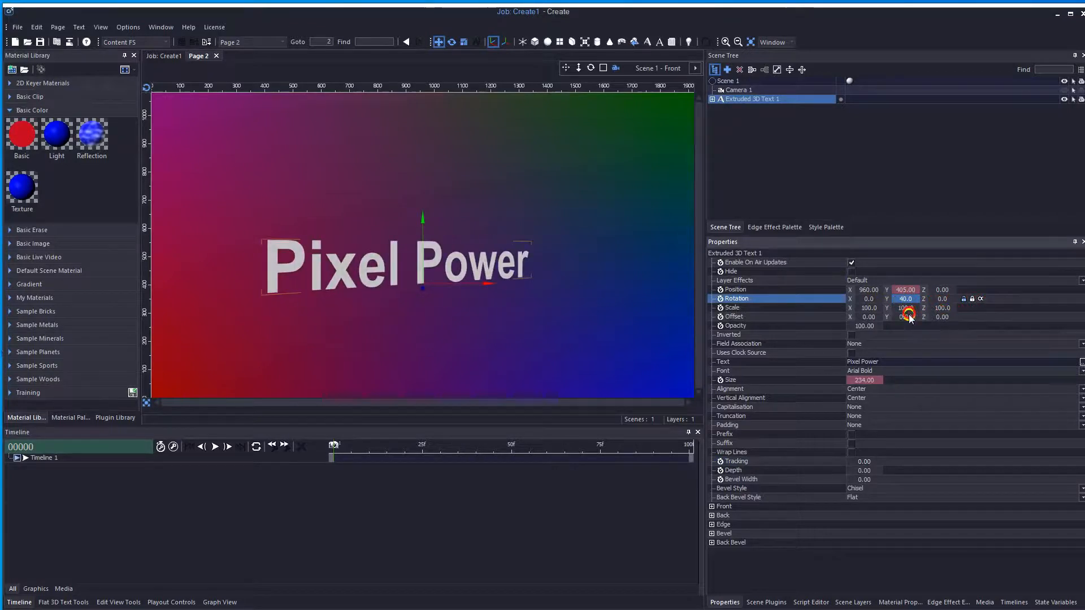
{"action": "left_click_drag", "start_coordinate": [853, 471], "coordinate": [901, 470]}
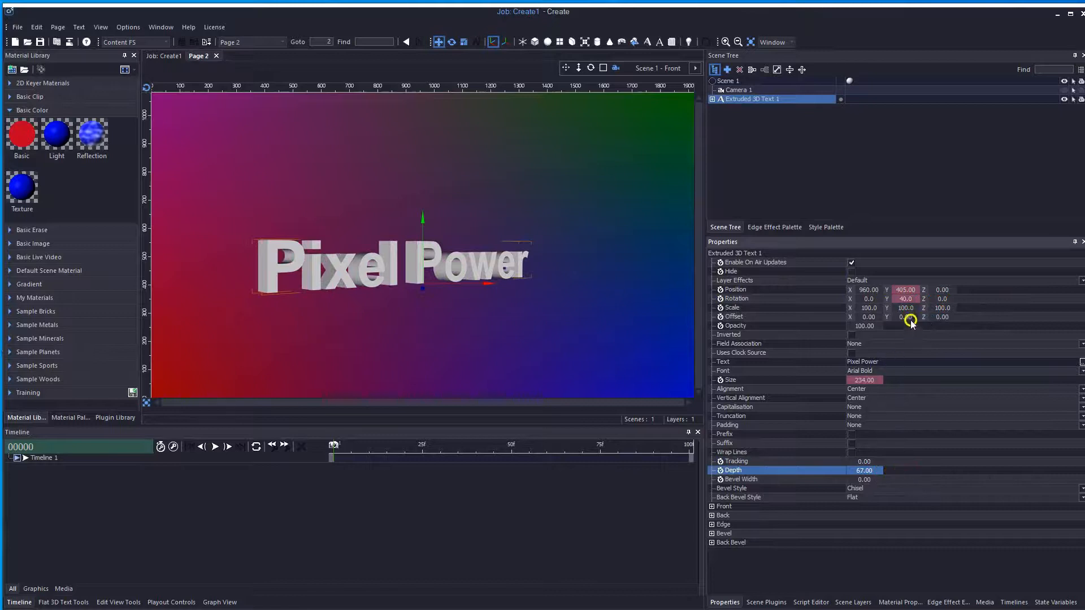
{"action": "left_click", "coordinate": [907, 299]}
{"action": "mouse_move", "coordinate": [907, 299]}
{"action": "left_mouse_down"}
{"action": "mouse_move", "coordinate": [971, 303]}
{"action": "mouse_move", "coordinate": [903, 311]}
{"action": "left_mouse_up"}
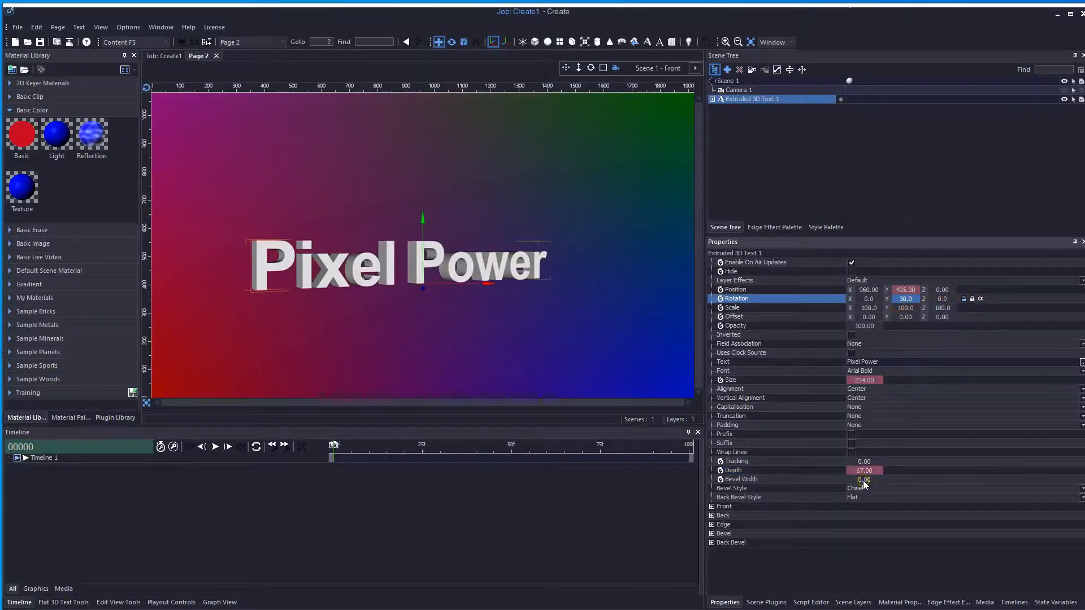
Set the bevel width of the extruded text to 3
{"action": "left_click_drag", "start_coordinate": [863, 481], "coordinate": [864, 480]}
{"action": "left_click", "coordinate": [700, 286]}
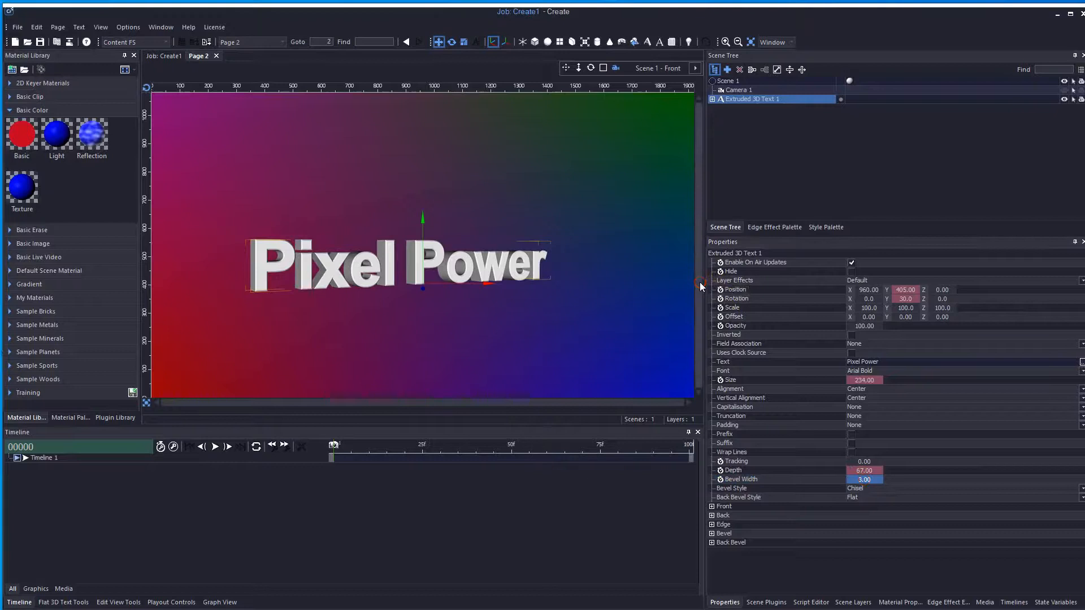
{"action": "key", "text": "ctrl+plus"}
{"action": "key", "text": "ctrl+plus"}
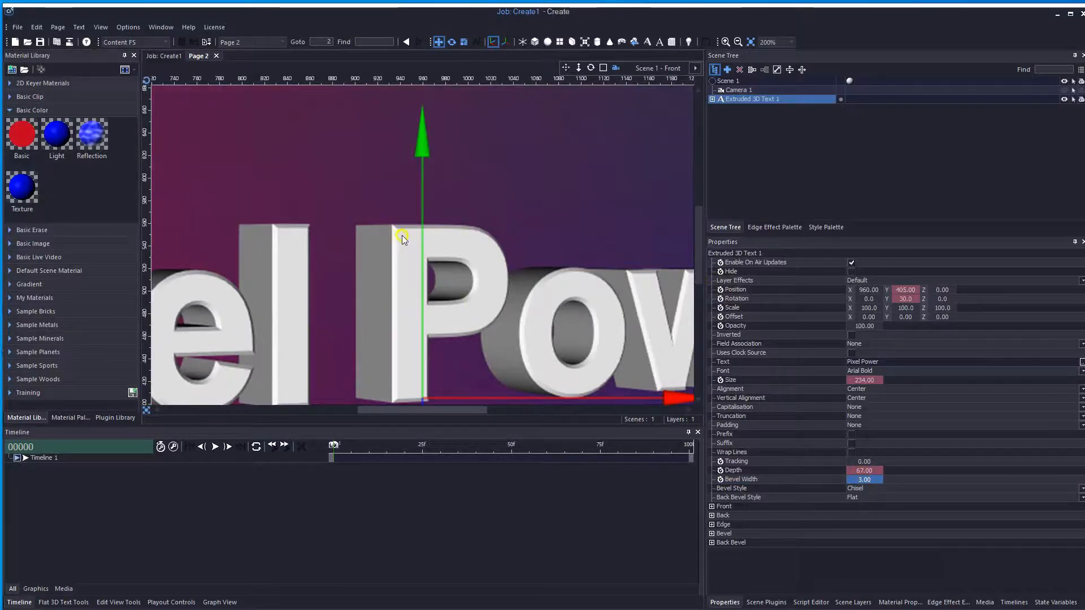
Try the Flat, Round and Concave bevel styles on the text, and settle on Round
{"action": "left_click", "coordinate": [876, 488]}
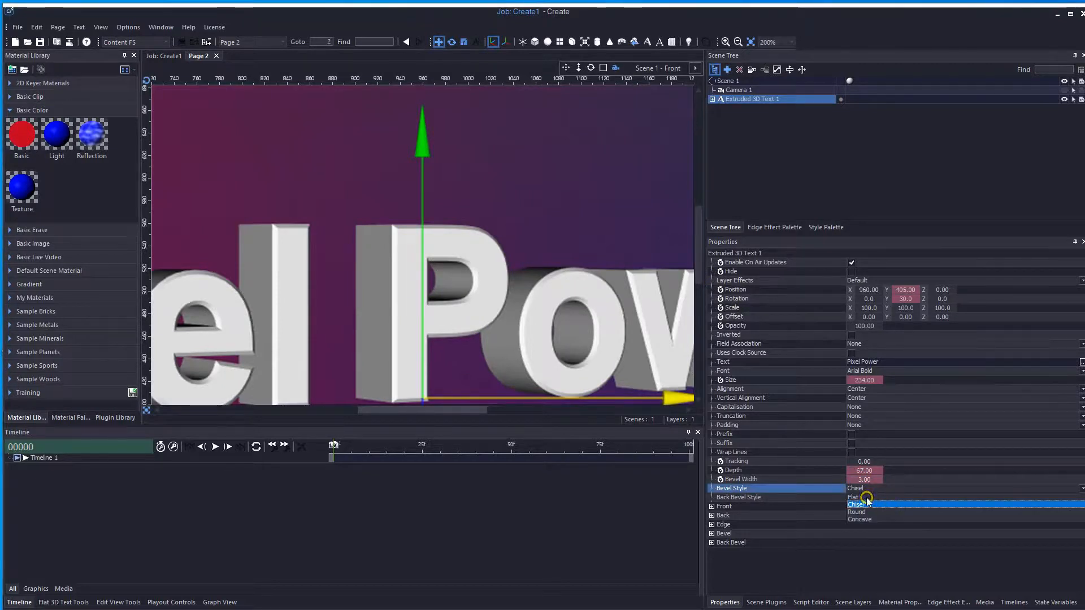
{"action": "left_click", "coordinate": [866, 497]}
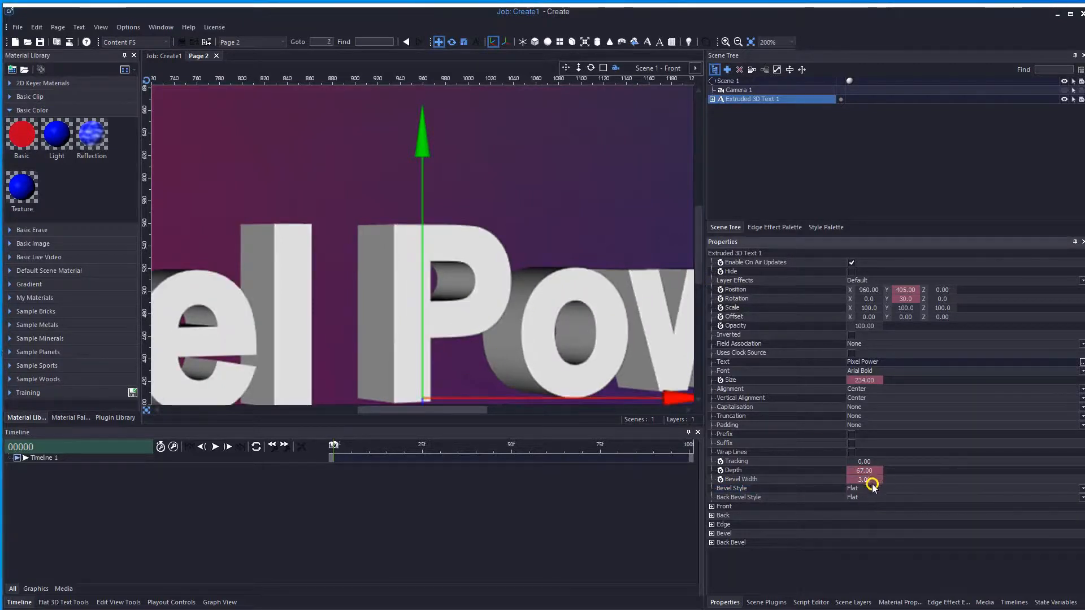
{"action": "left_click", "coordinate": [871, 488]}
{"action": "left_click", "coordinate": [867, 511]}
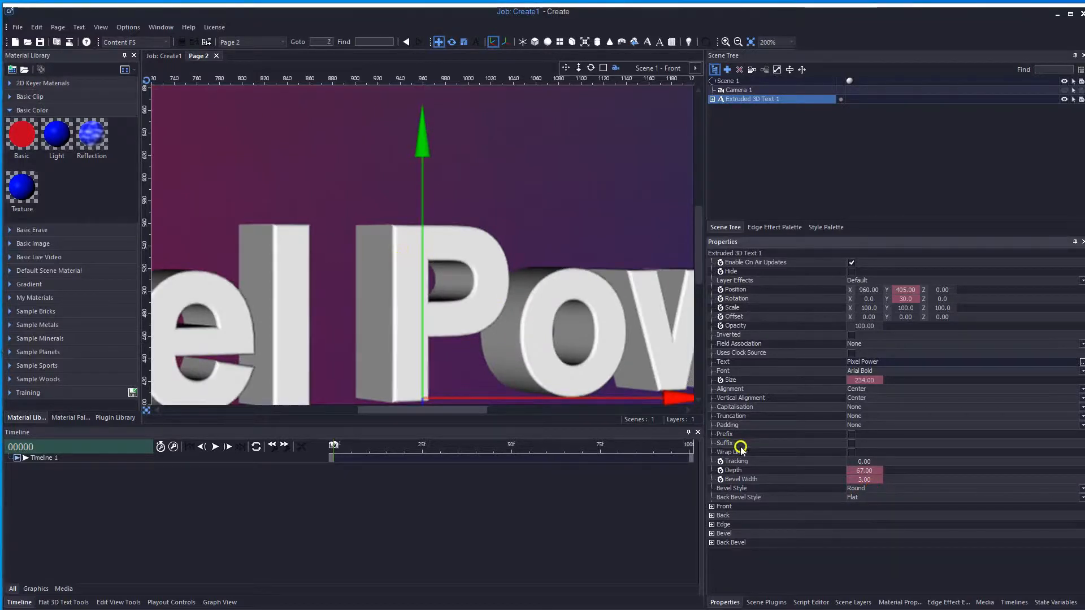
{"action": "left_click", "coordinate": [875, 489]}
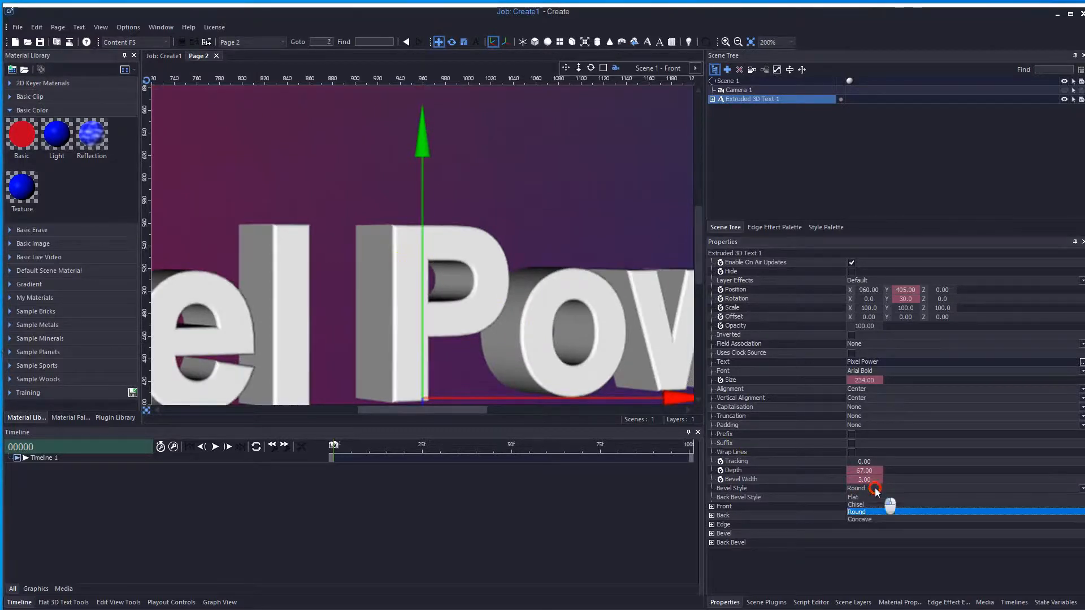
{"action": "left_click", "coordinate": [861, 519]}
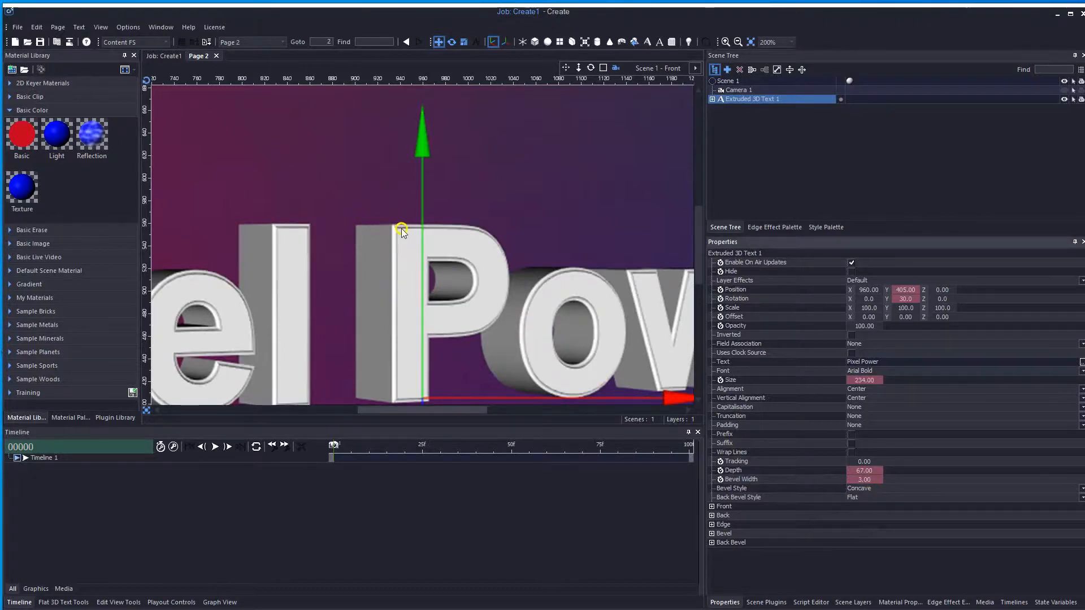
{"action": "left_click", "coordinate": [899, 489]}
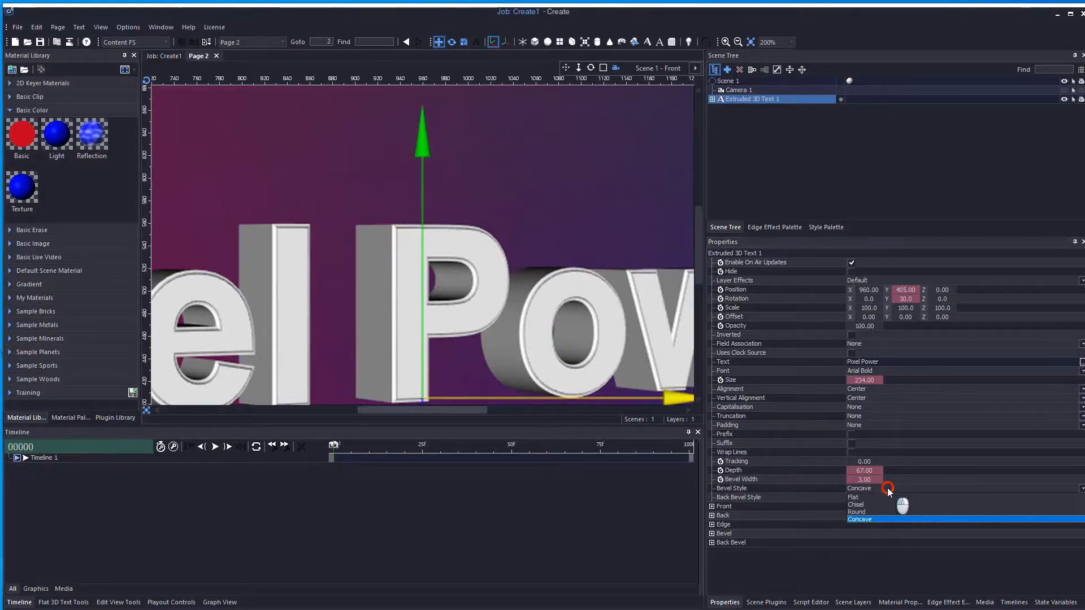
{"action": "left_click", "coordinate": [861, 512]}
Rotate the text to 120 in Y to expose its rear, and set the back bevel style to Round
{"action": "left_click", "coordinate": [776, 500]}
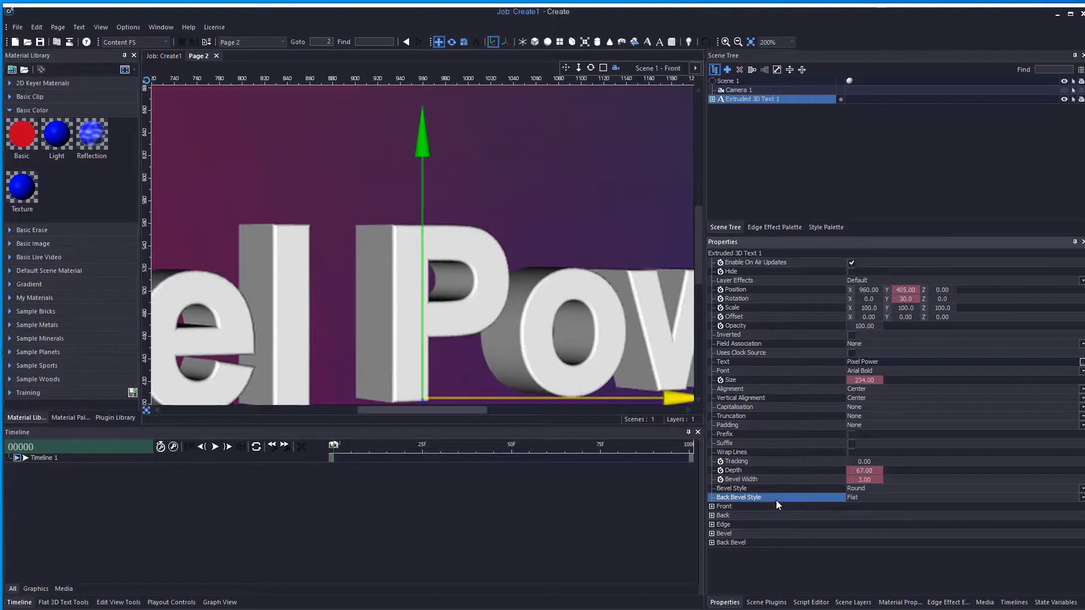
{"action": "left_click_drag", "start_coordinate": [904, 298], "coordinate": [955, 295]}
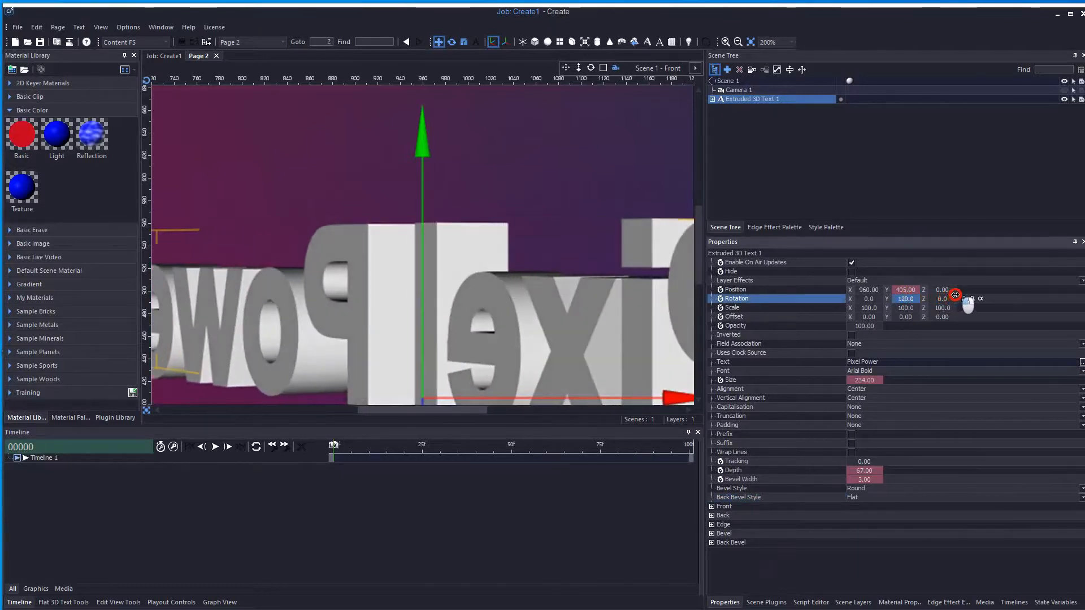
{"action": "left_click", "coordinate": [858, 497]}
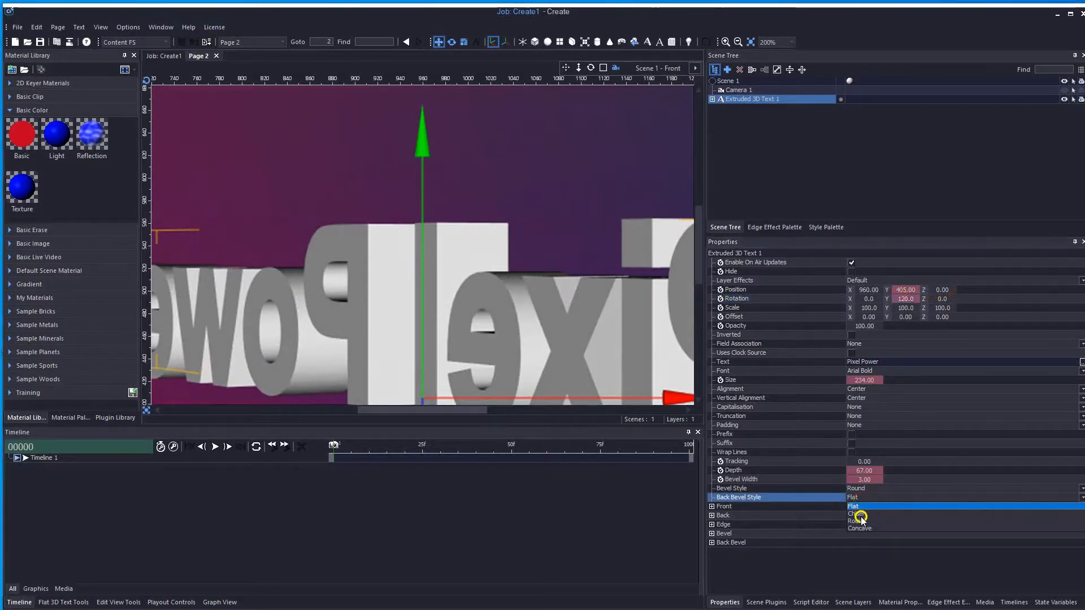
{"action": "left_click", "coordinate": [862, 520]}
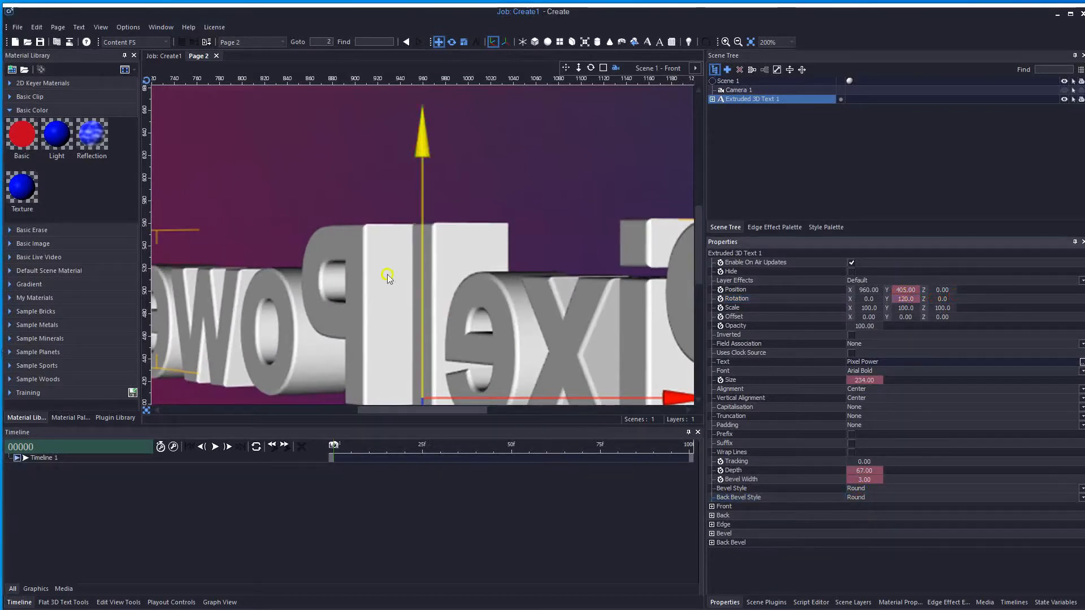
Reduce the text's Y rotation so the letter fronts face the camera at a moderate angle again
{"action": "left_click_drag", "start_coordinate": [907, 302], "coordinate": [864, 301]}
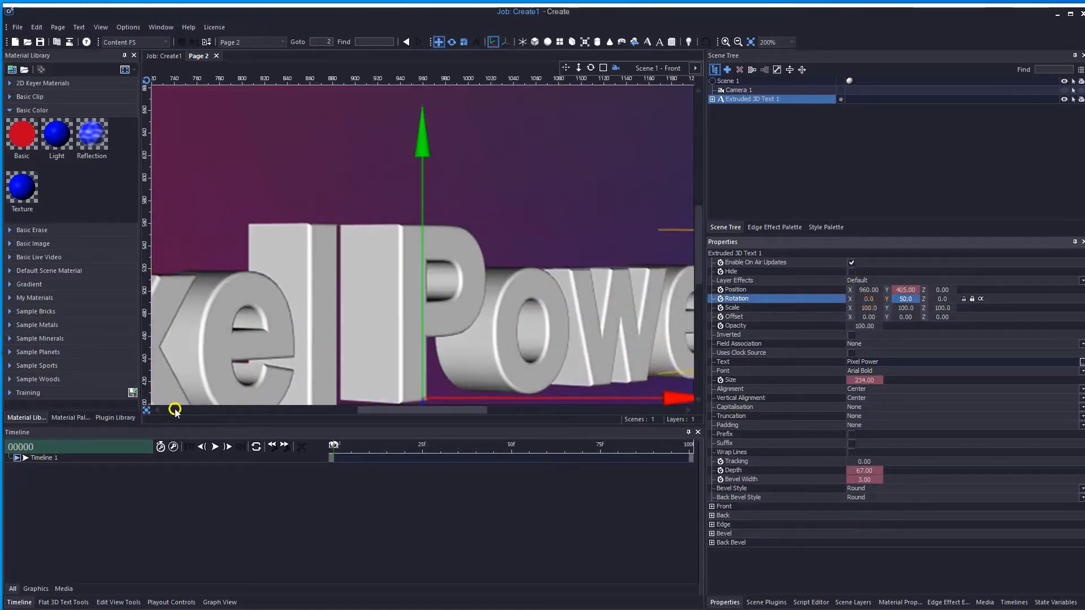
{"action": "left_click", "coordinate": [146, 411]}
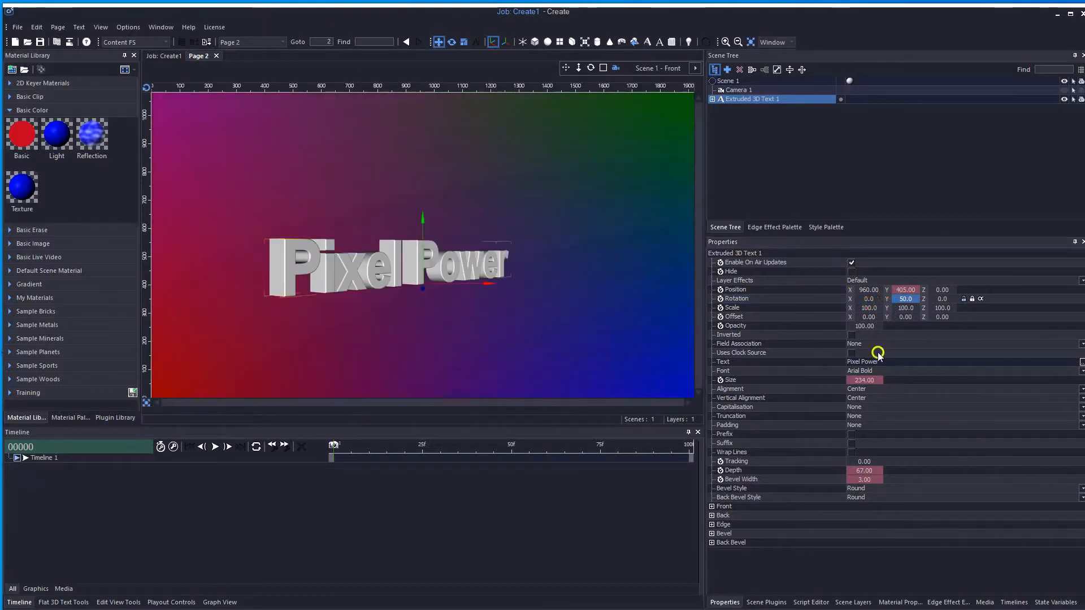
{"action": "left_click_drag", "start_coordinate": [905, 299], "coordinate": [902, 299]}
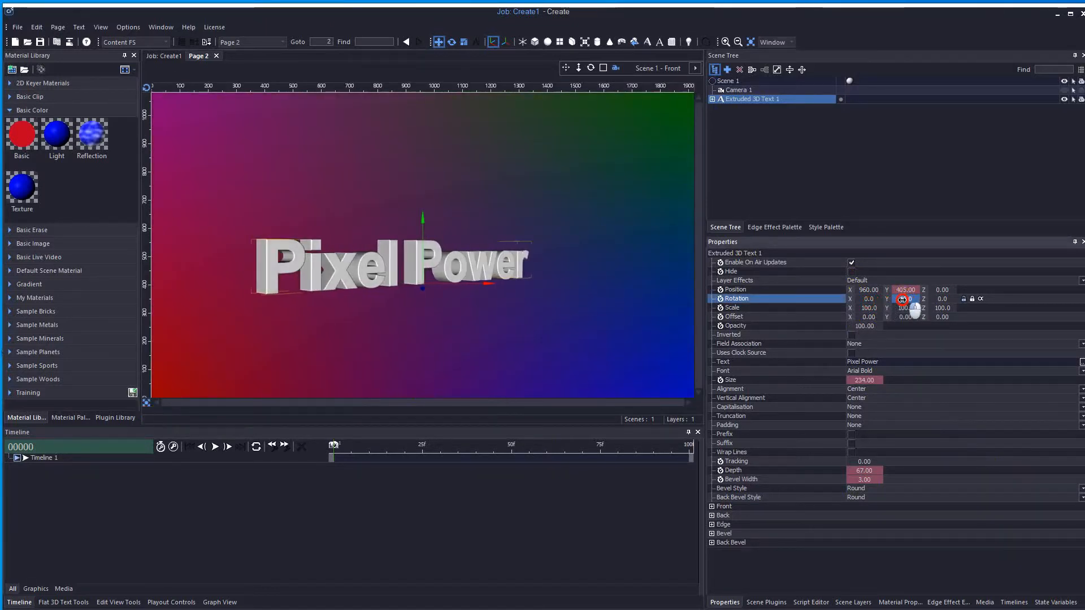